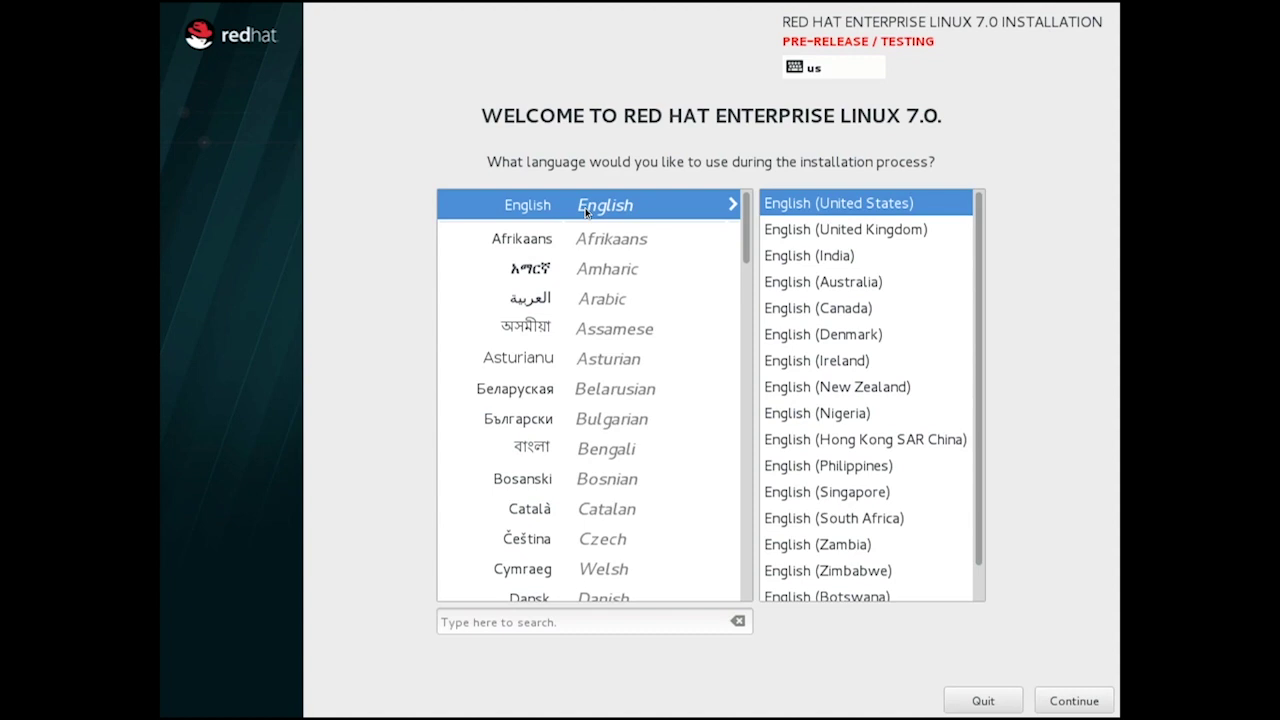
Choose English (United Kingdom) as the installation language and continue.
left_click(820, 218)
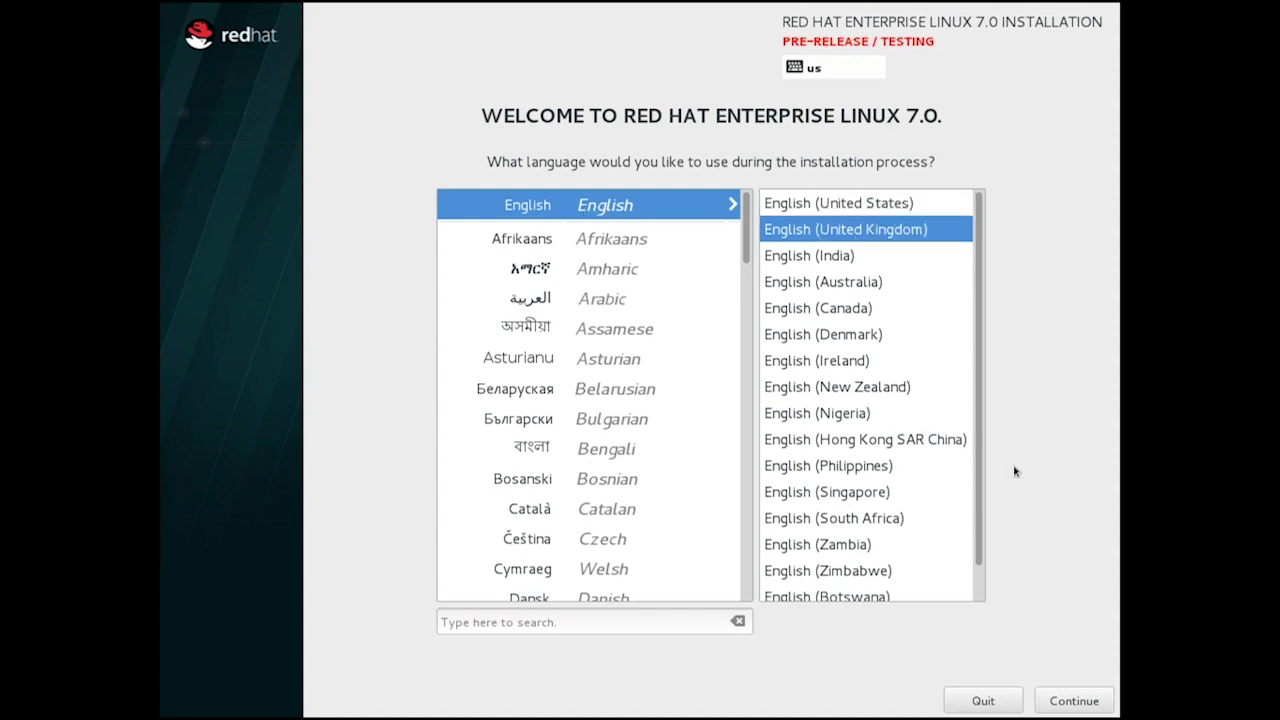
left_click(1074, 701)
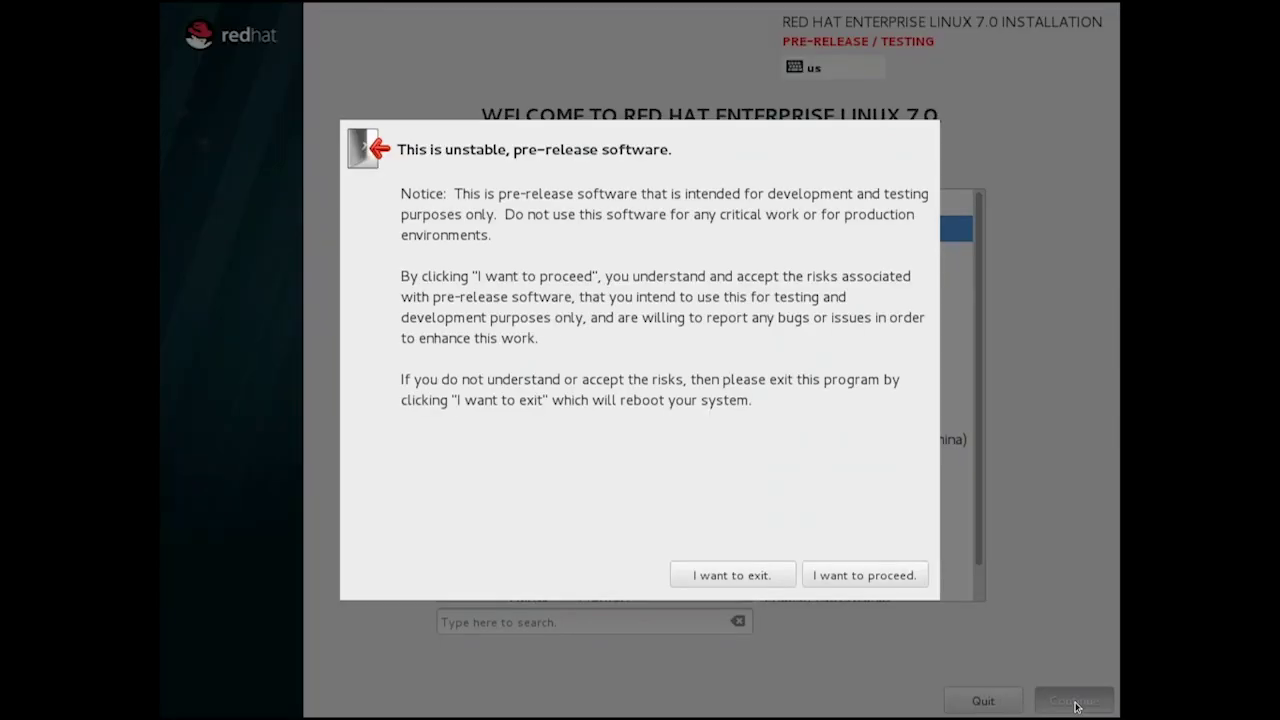
Accept the pre-release software warning to reach the Installation Summary.
left_click(866, 576)
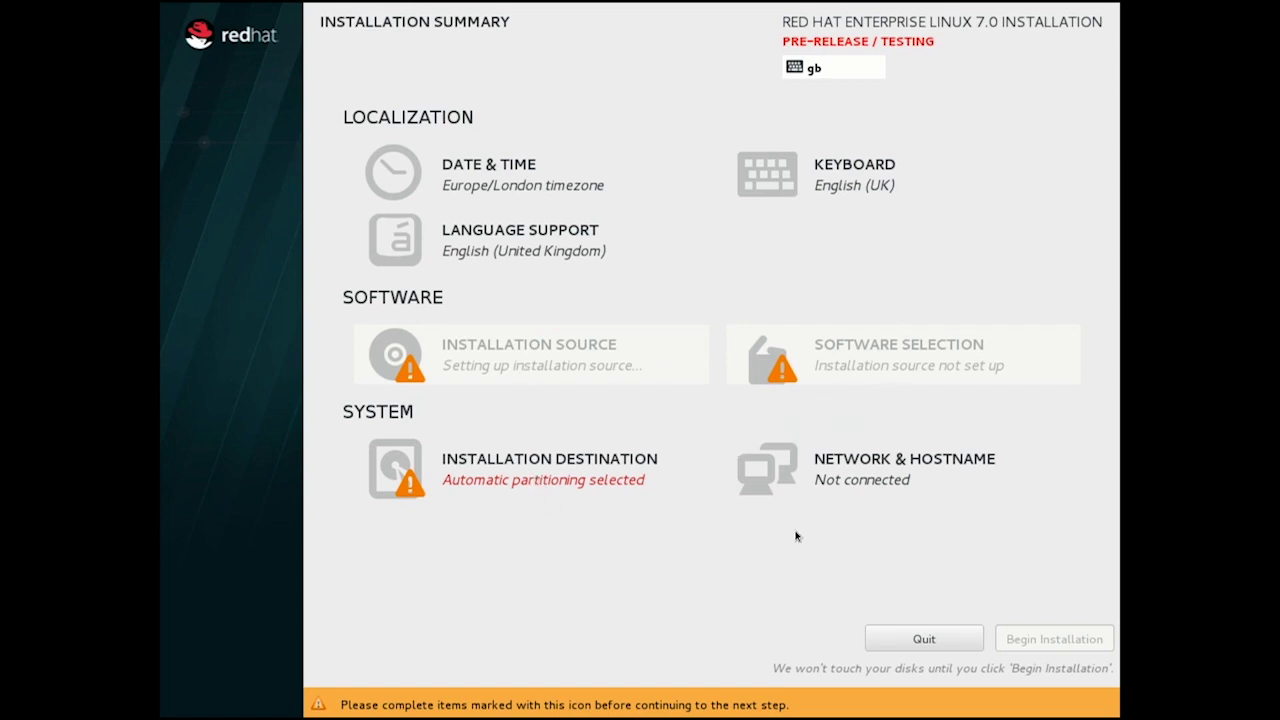
Set the hostname to mflitter.usersys.
left_click(866, 468)
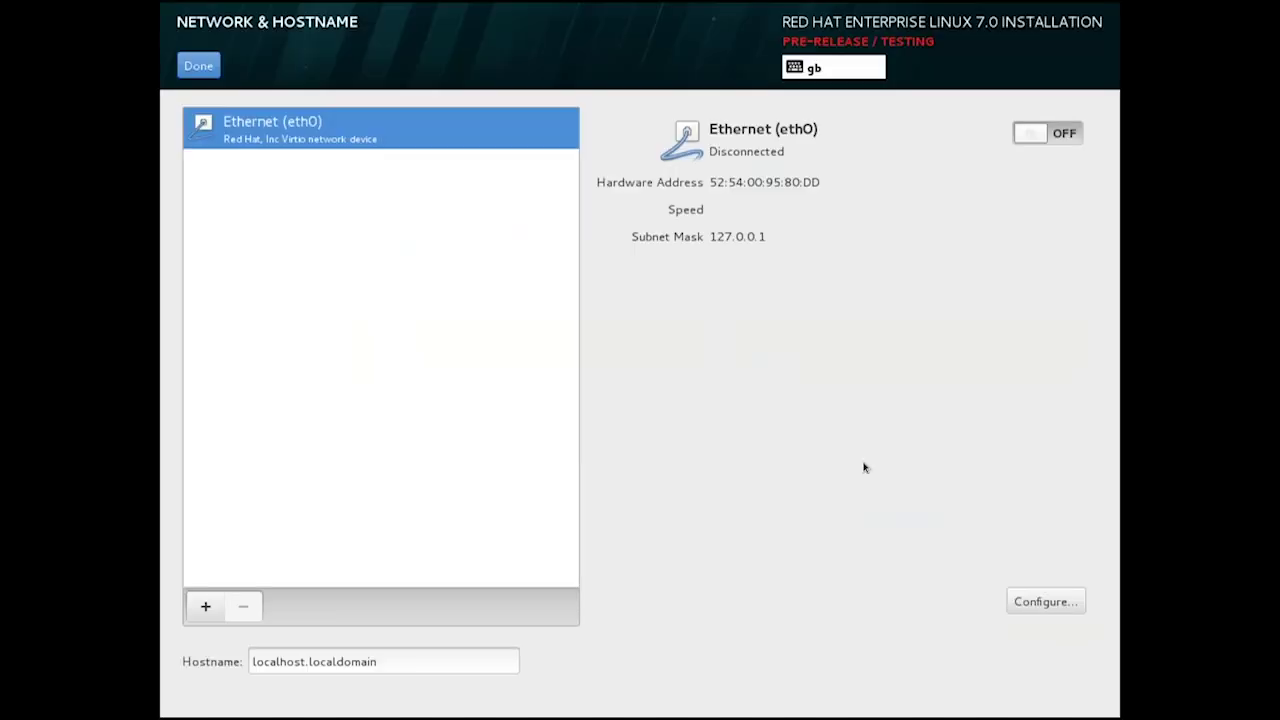
triple_click(484, 662)
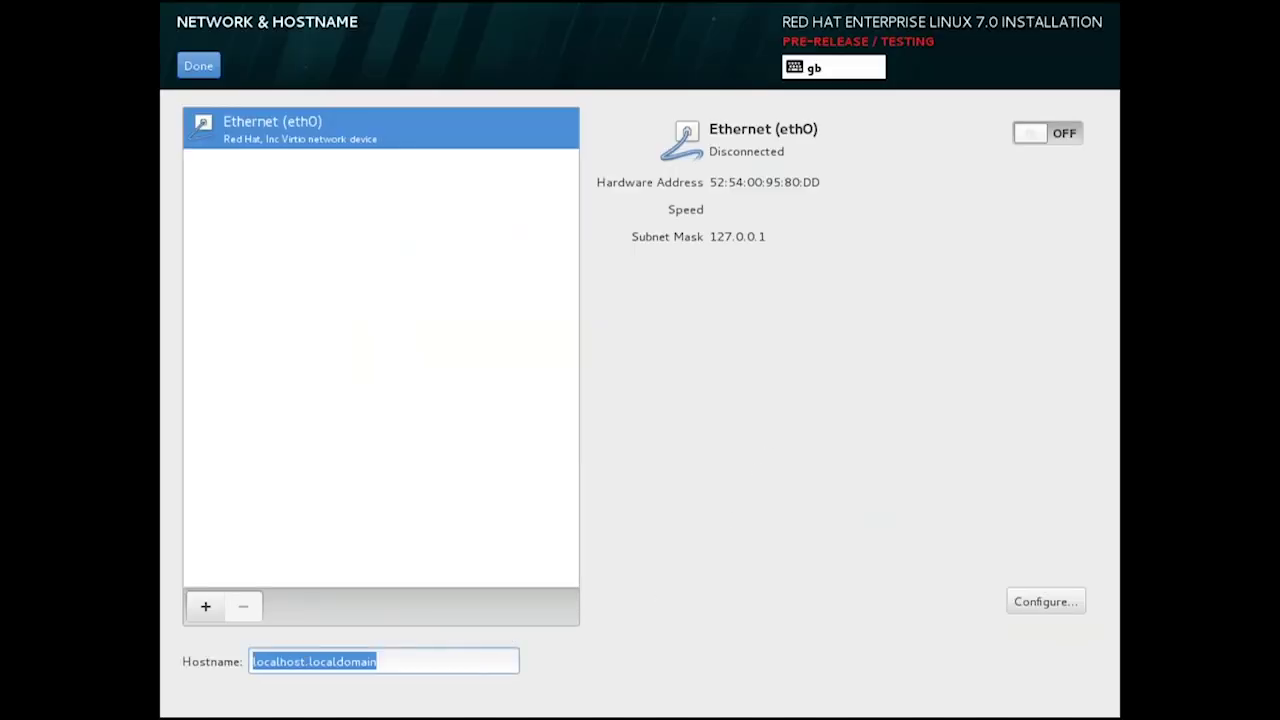
type("mflitter.usersys")
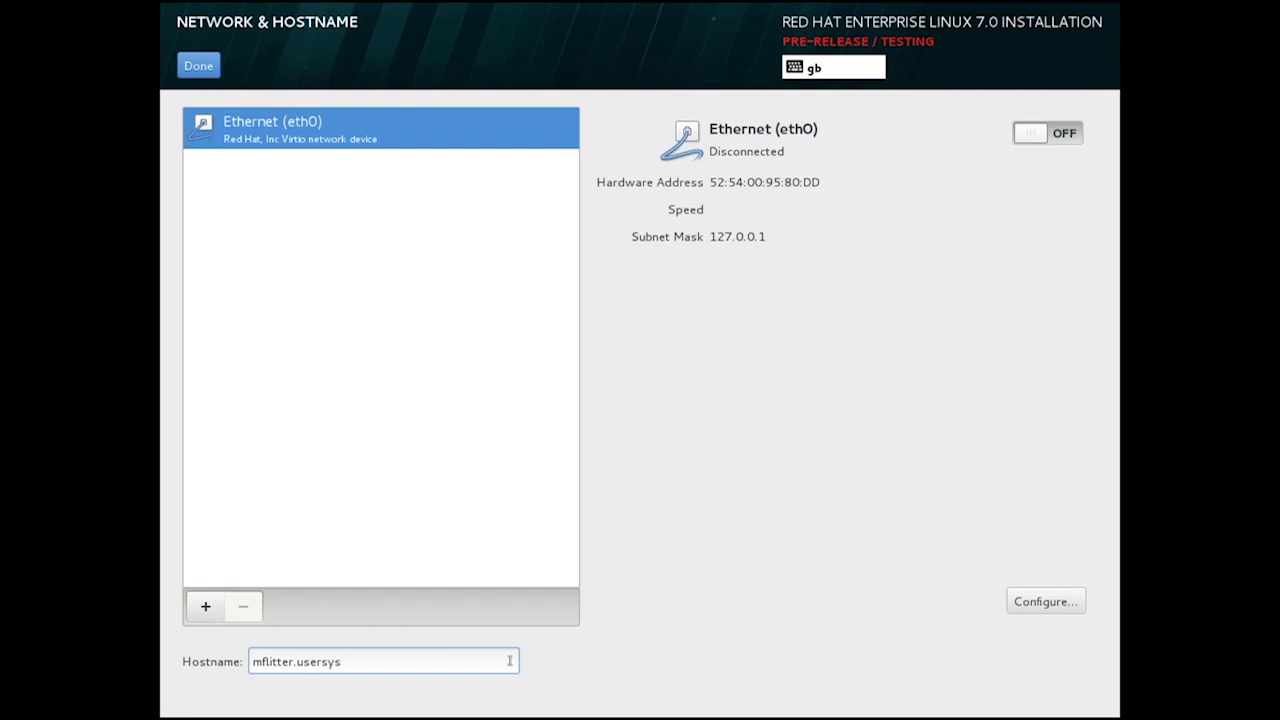
Make eth0 connect automatically when available, save it, and return to the summary.
left_click(1060, 608)
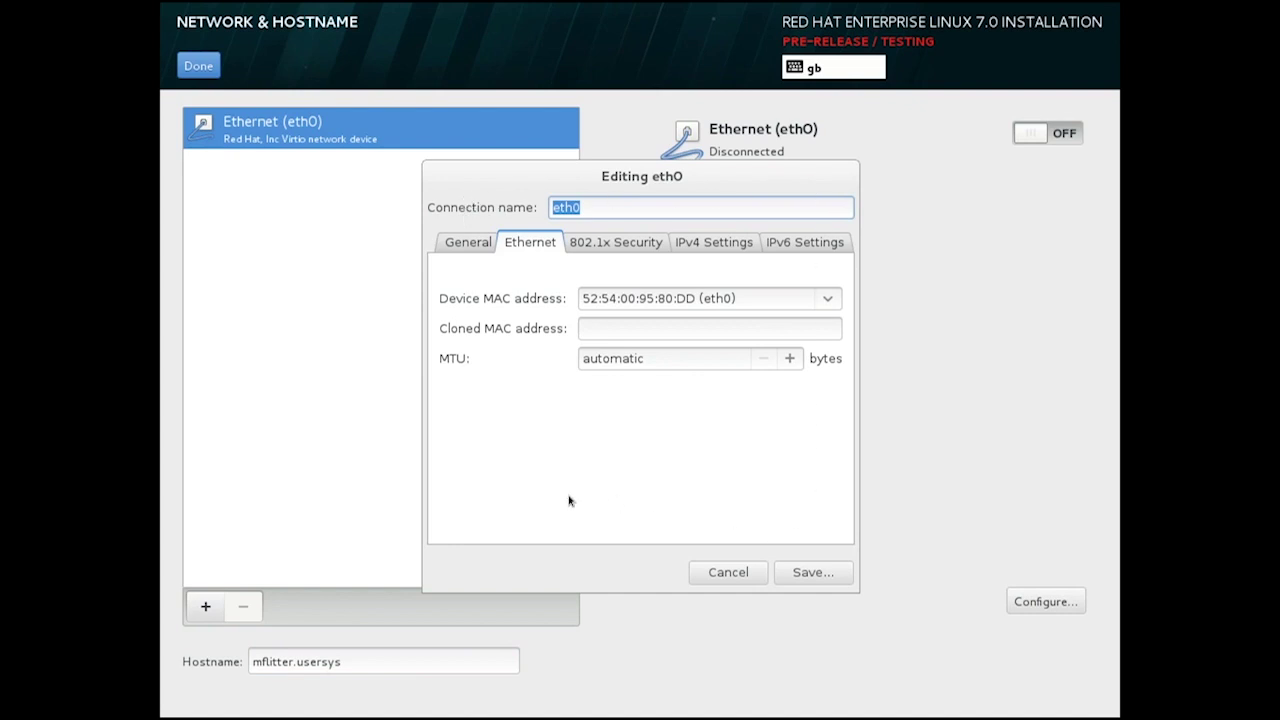
left_click(468, 245)
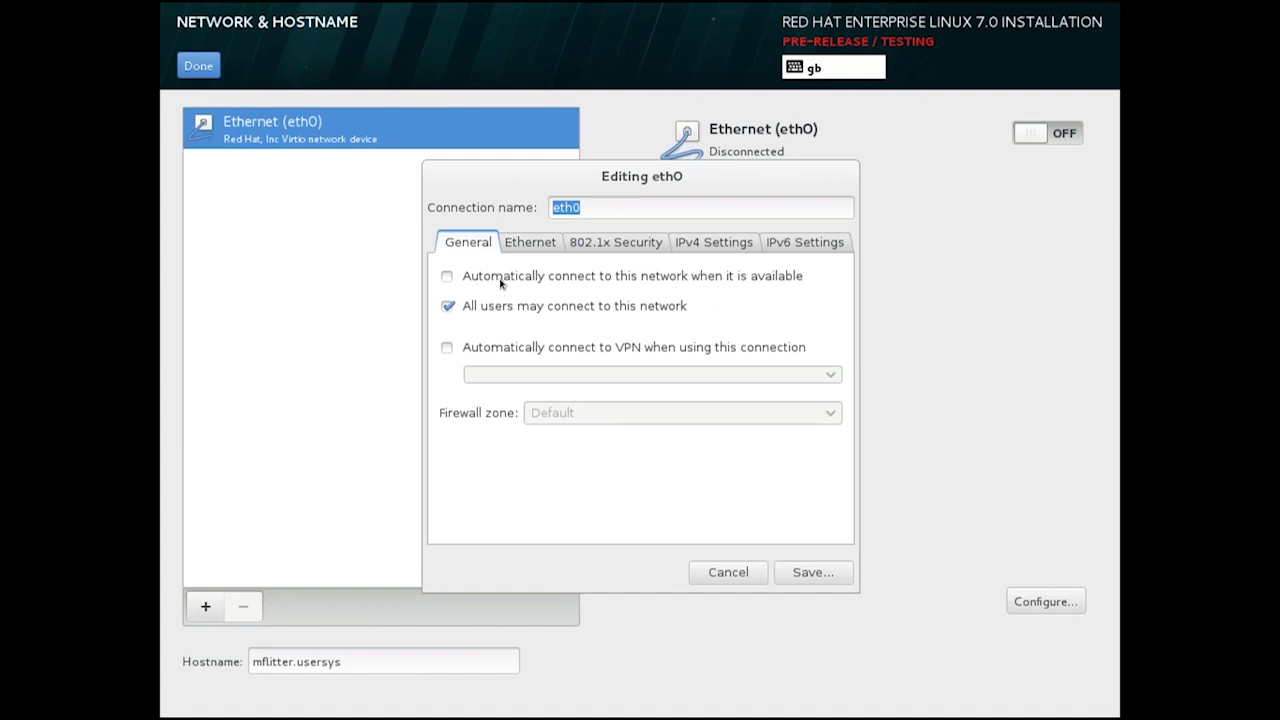
left_click(501, 283)
left_click(818, 572)
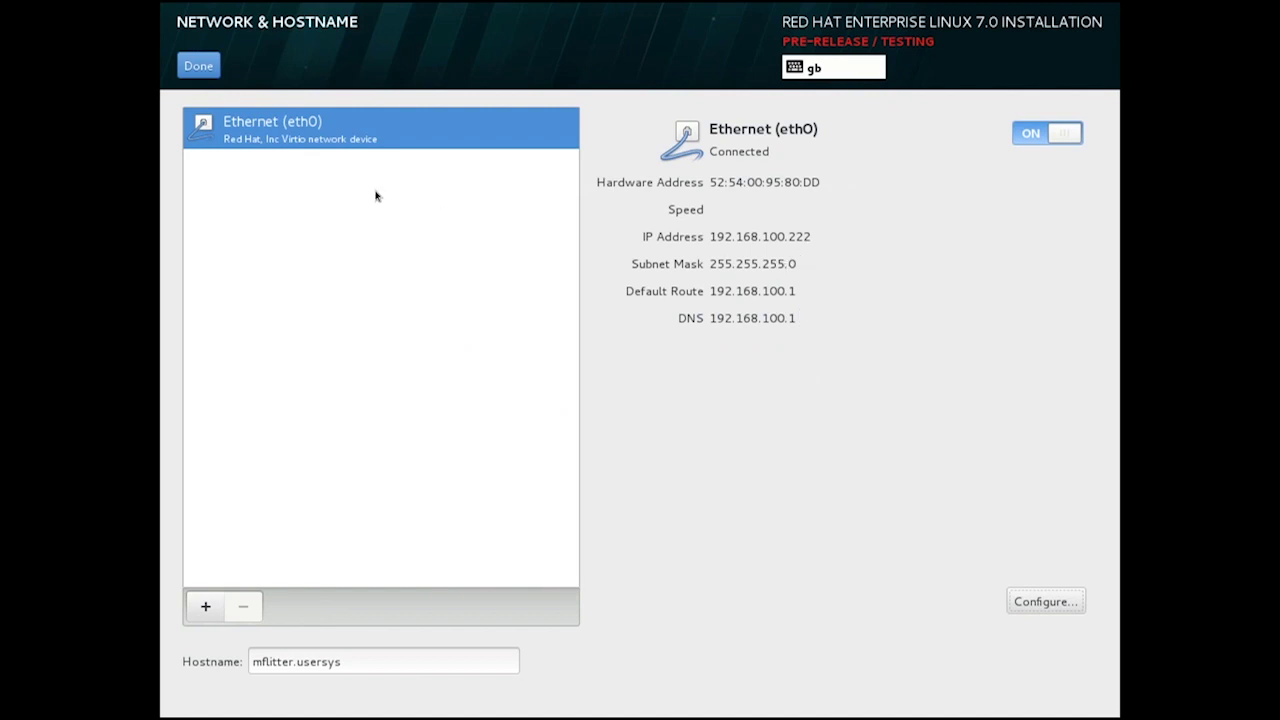
left_click(214, 70)
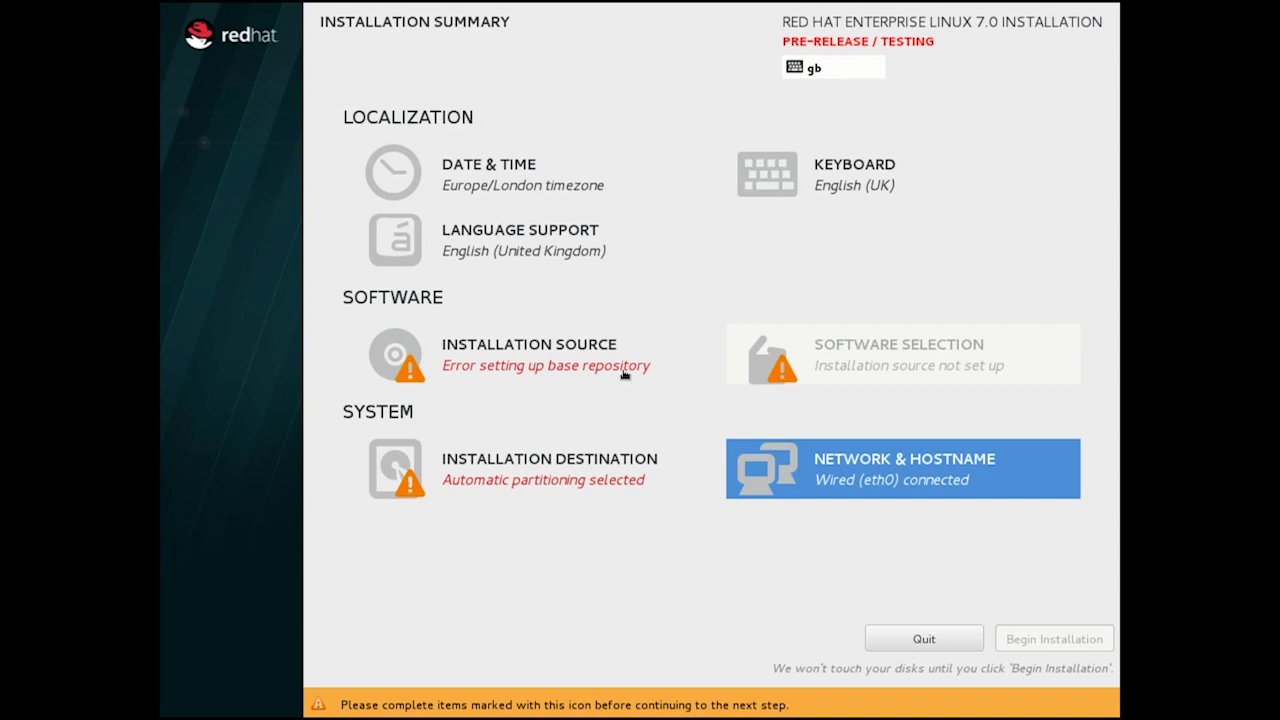
Set the network installation source URL to 10.200.5.61/rhel7/os.
left_click(537, 366)
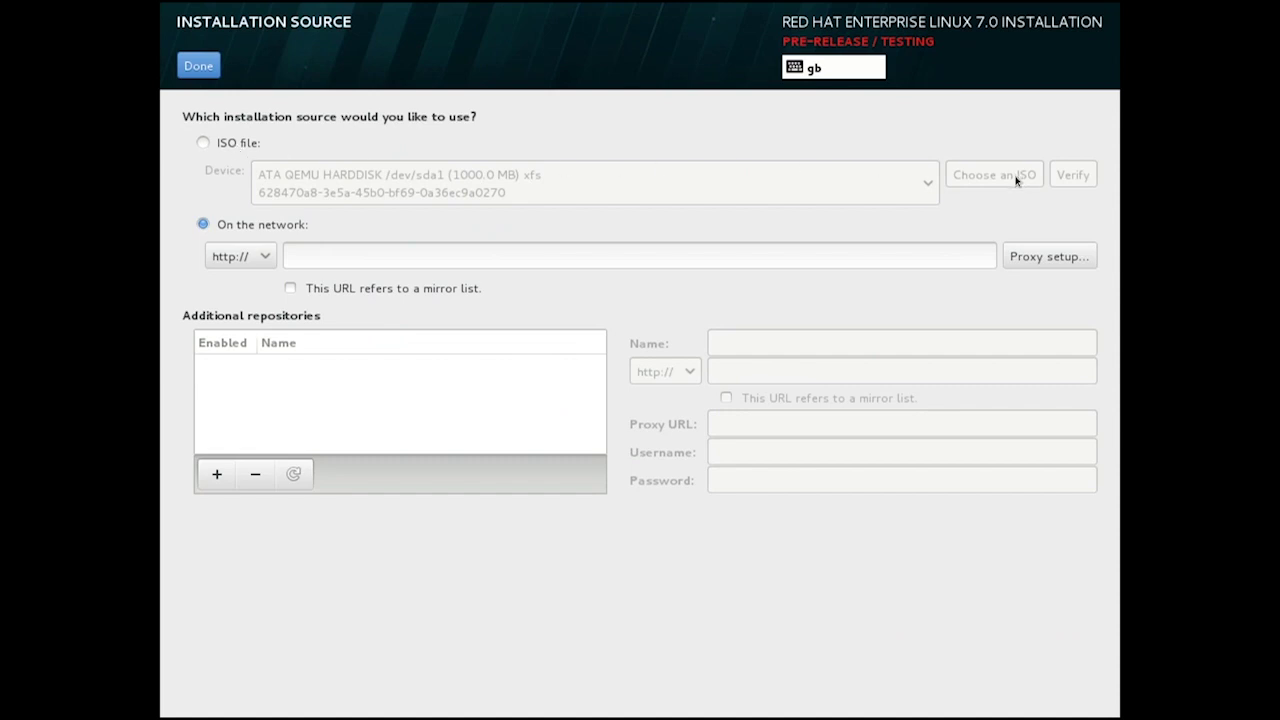
left_click(400, 257)
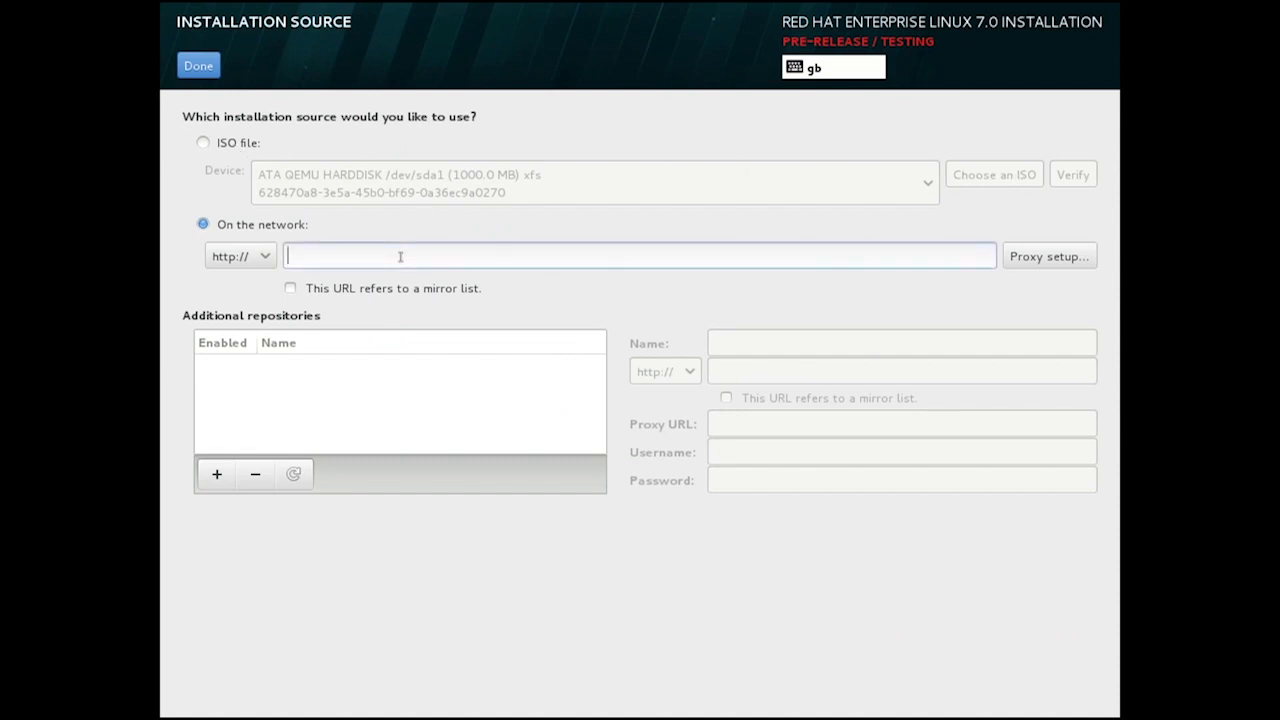
type("10.200.5.61/rhel7/os")
Add an additional repository, rename it repo1, then remove it again.
left_click(222, 477)
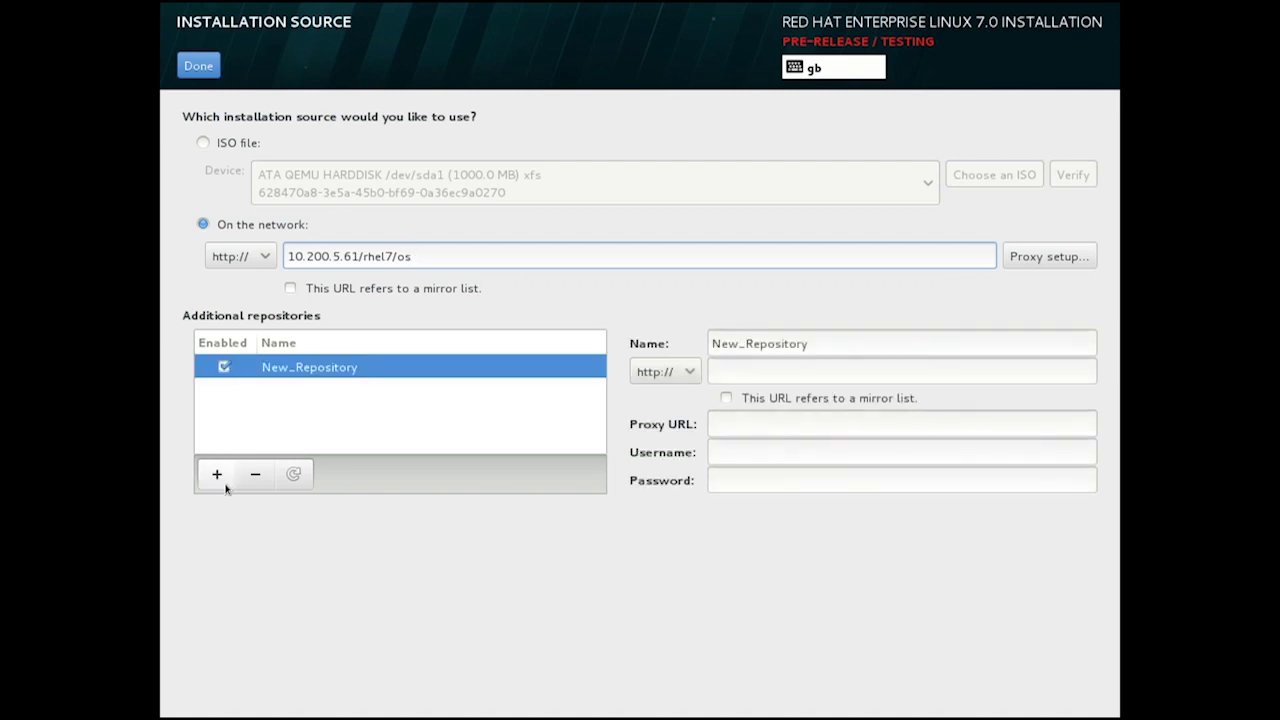
double_click(760, 343)
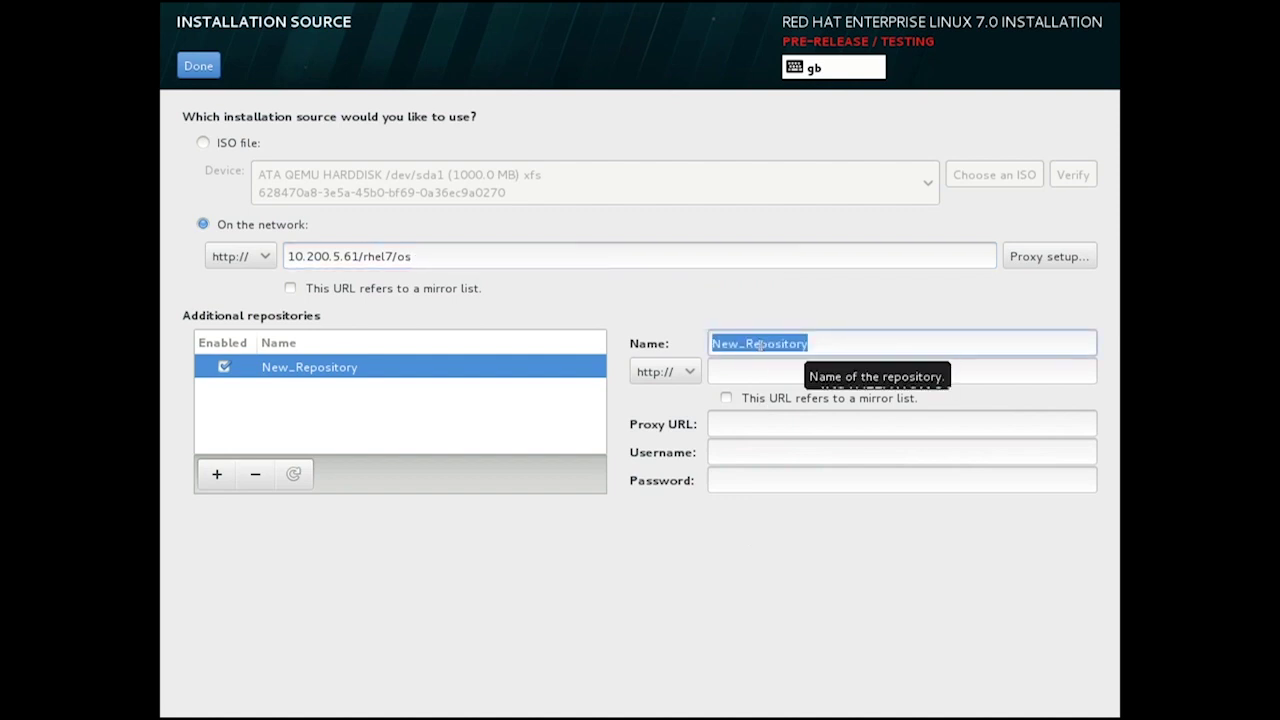
type("repo1")
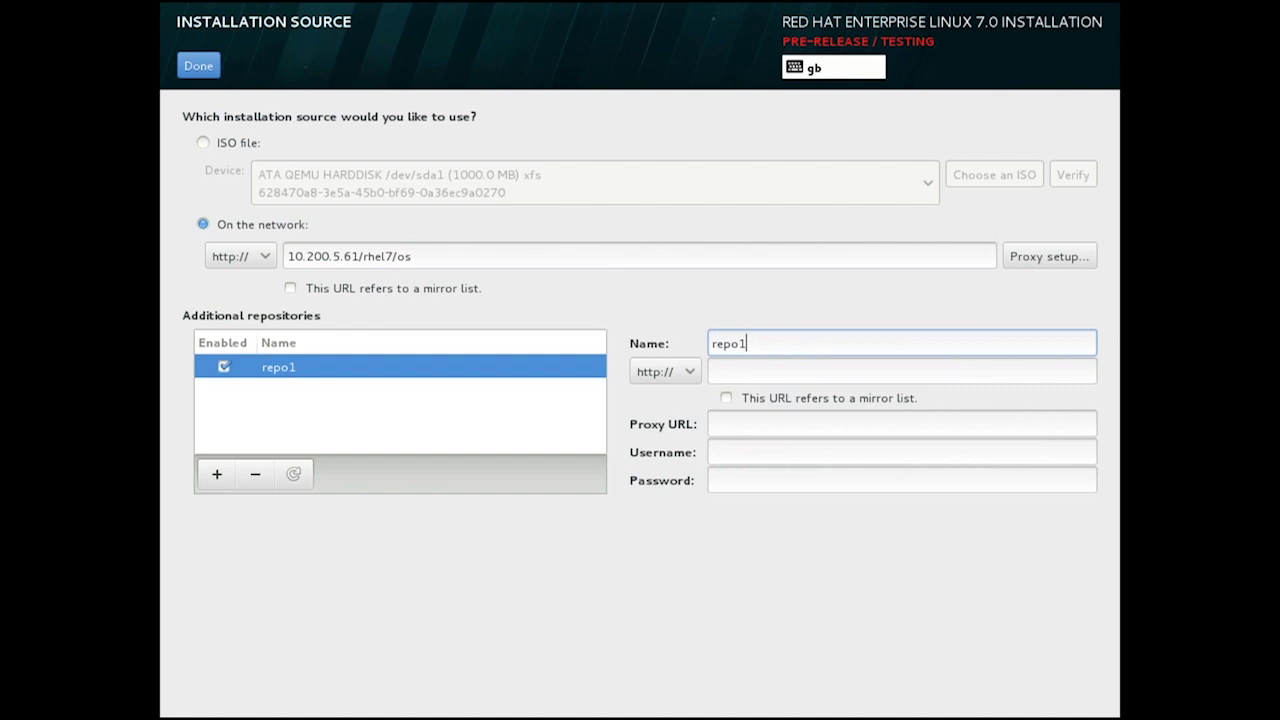
left_click(255, 475)
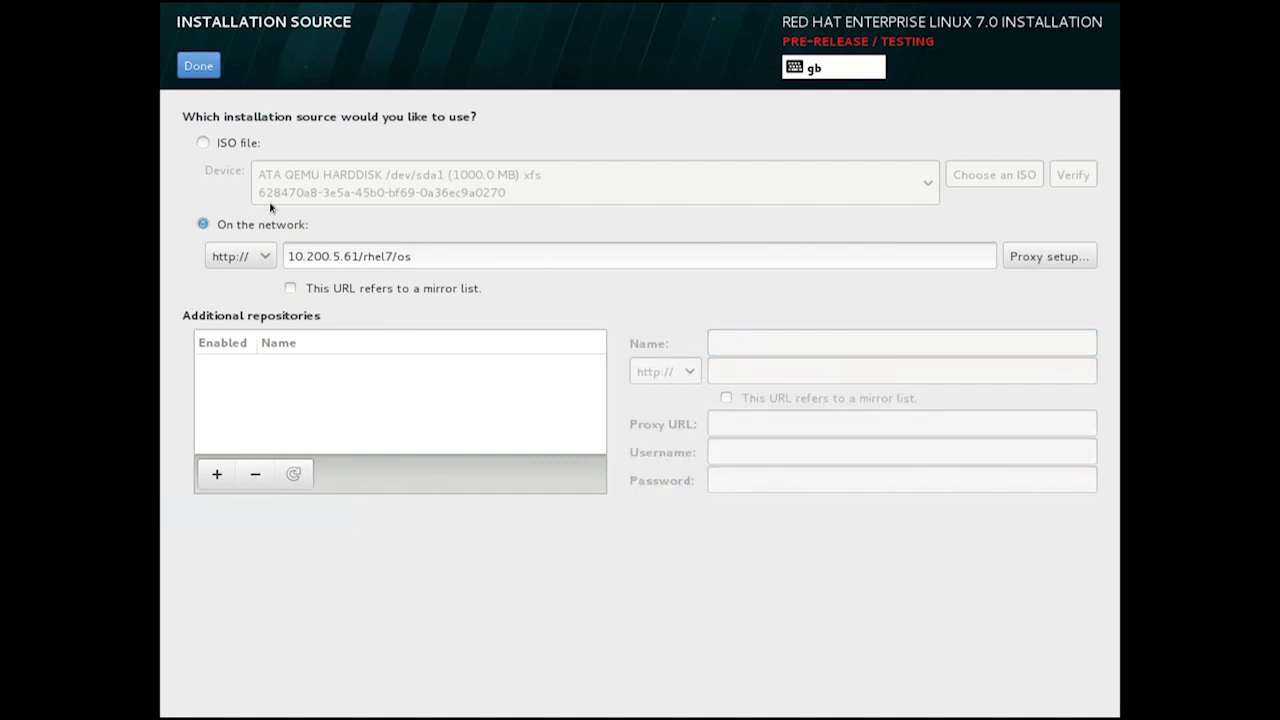
Confirm the network source, then pick Minimal Install instead of Server with GUI.
left_click(198, 65)
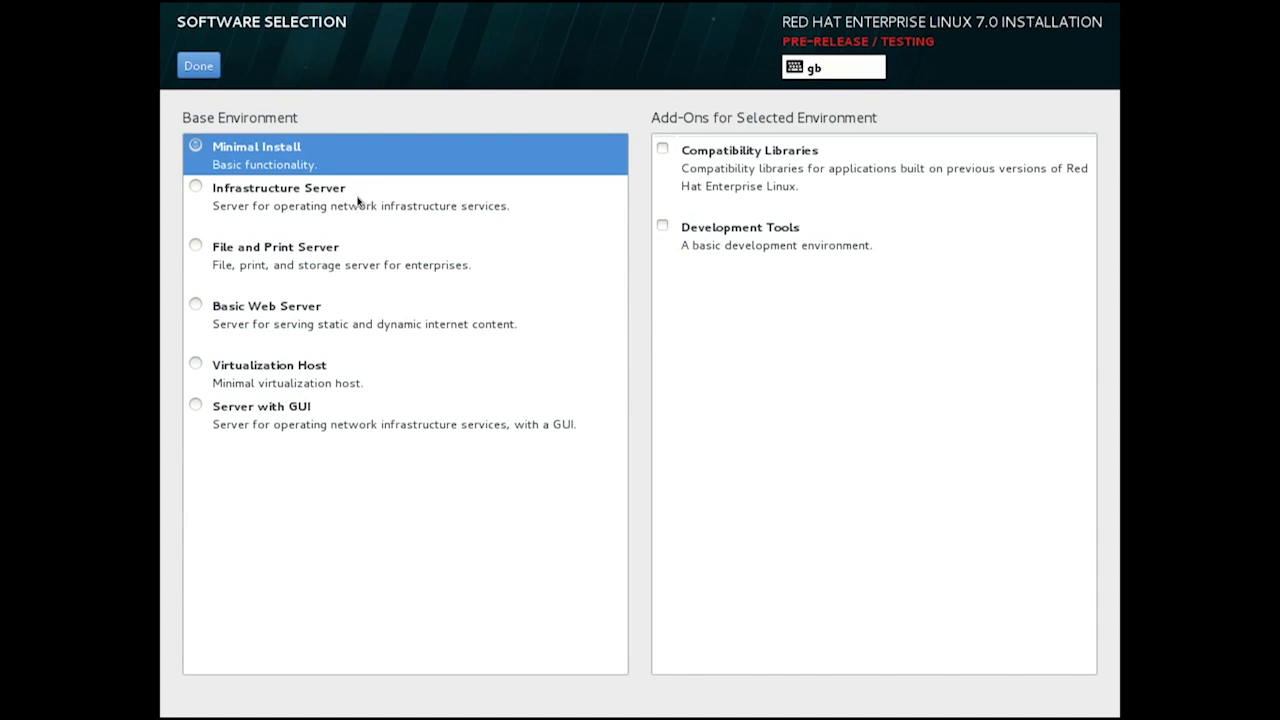
left_click(196, 407)
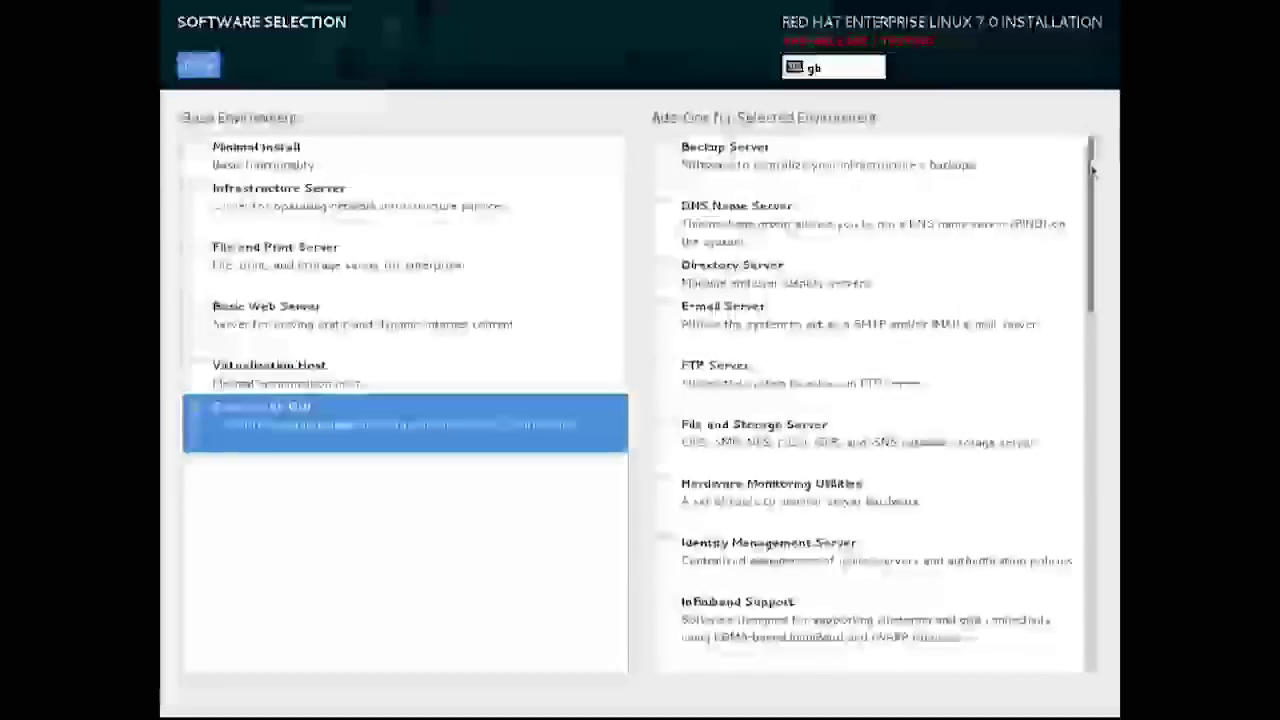
mouse_move(1094, 172)
left_mouse_down()
mouse_move(1106, 314)
mouse_move(1095, 165)
left_mouse_up()
left_click(276, 153)
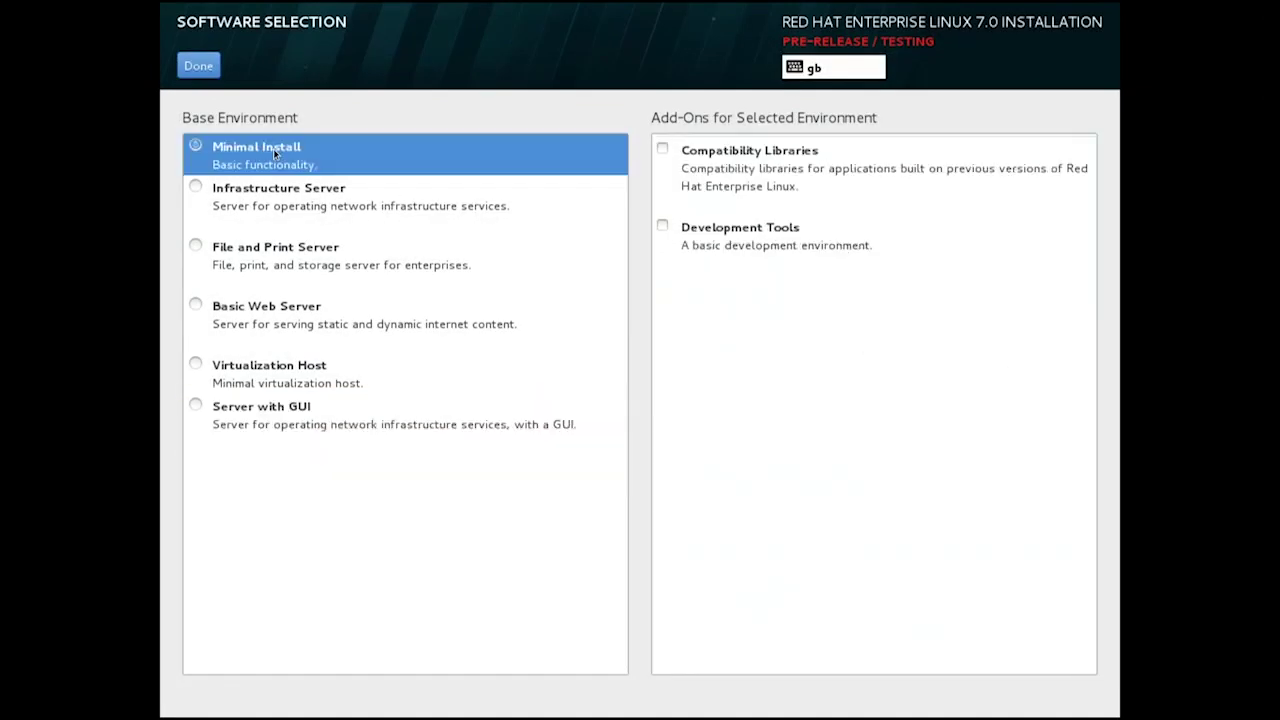
left_click(204, 68)
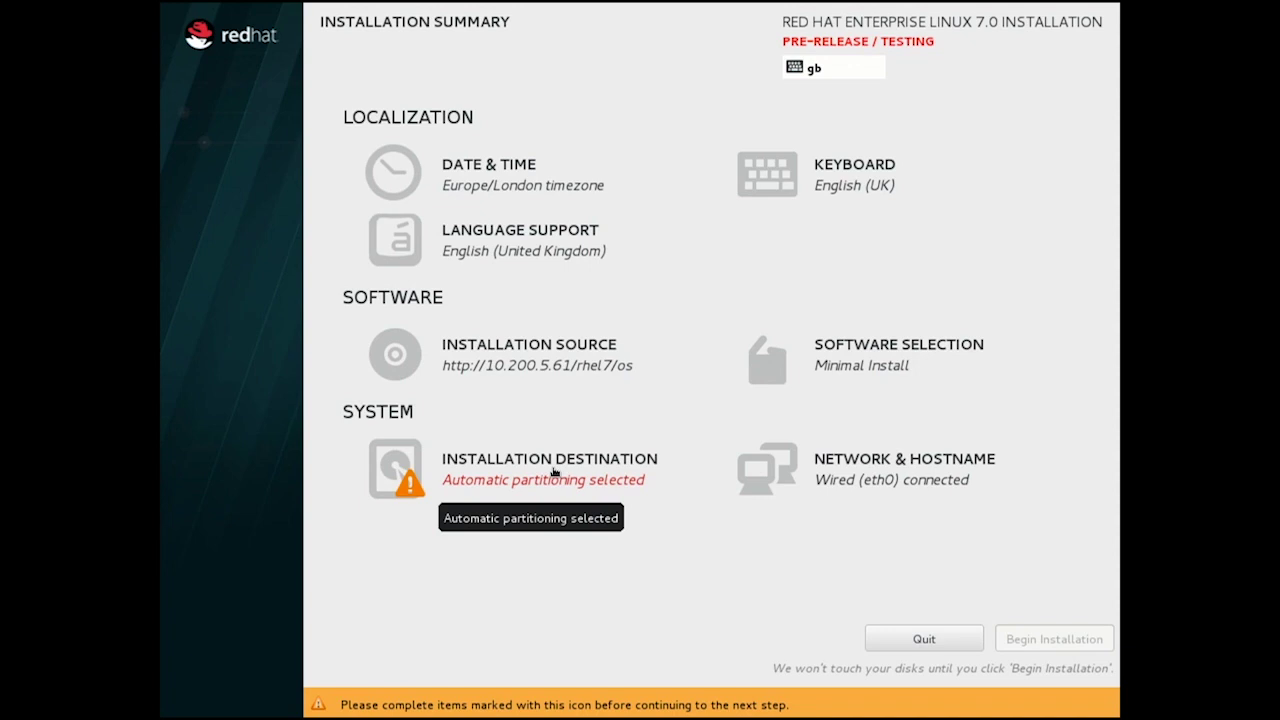
Target the 61.05 GB disk with manual partitioning and data encryption enabled.
left_click(553, 472)
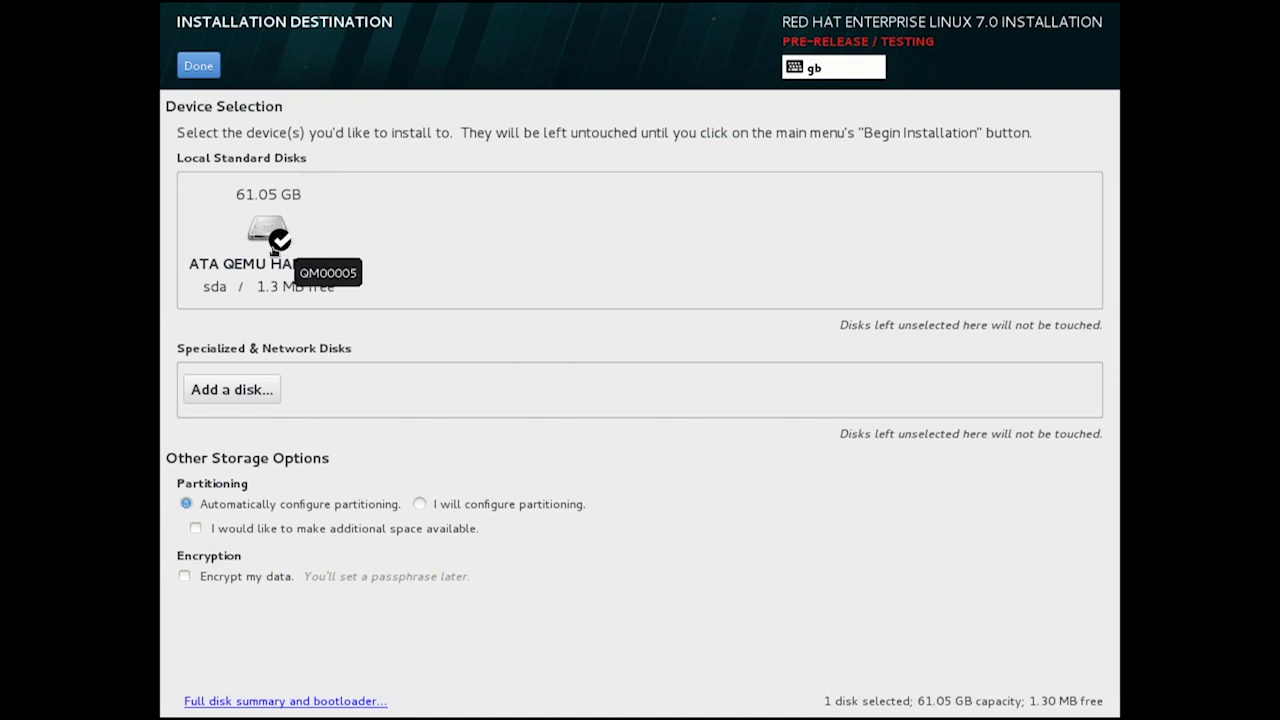
left_click(285, 251)
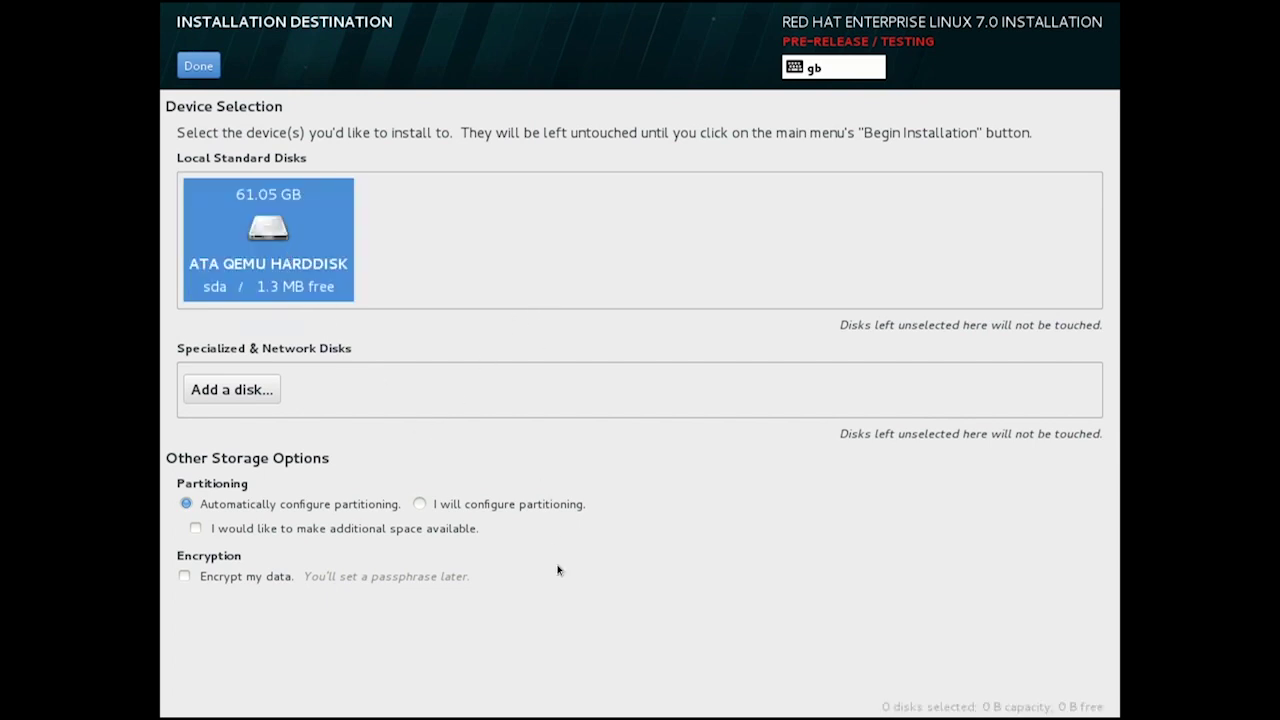
left_click(280, 240)
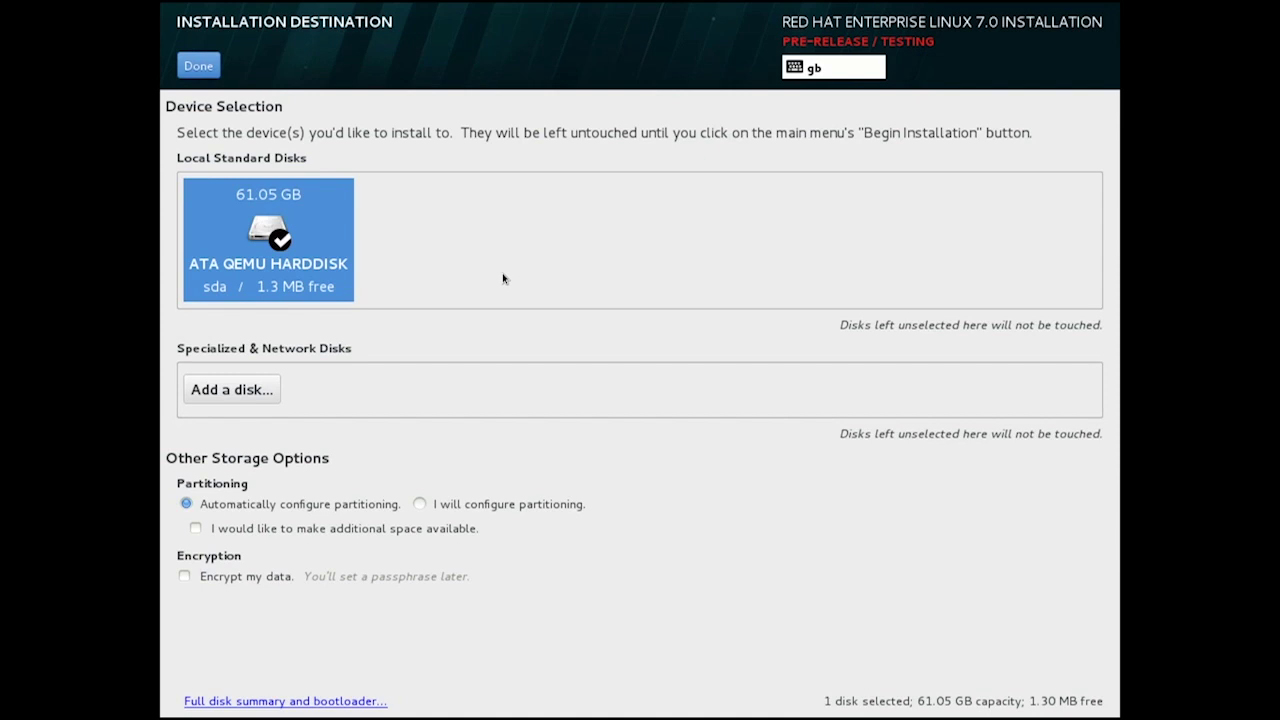
left_click(421, 505)
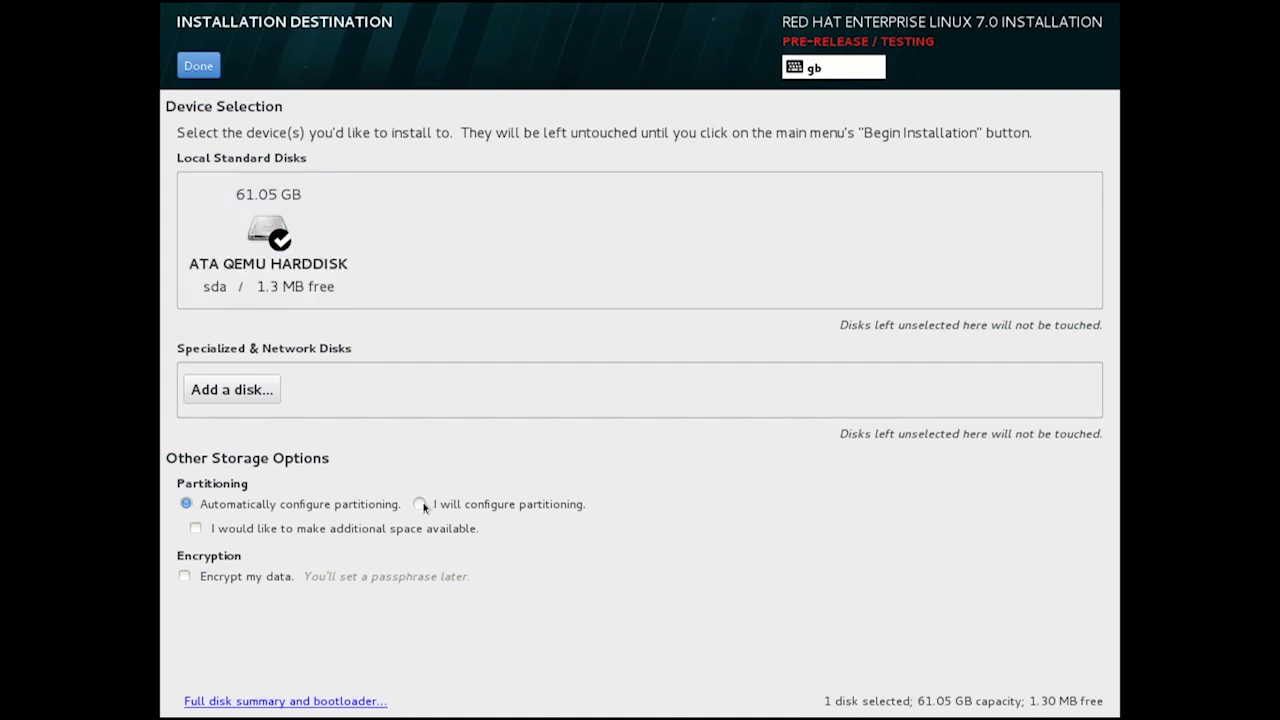
left_click(421, 505)
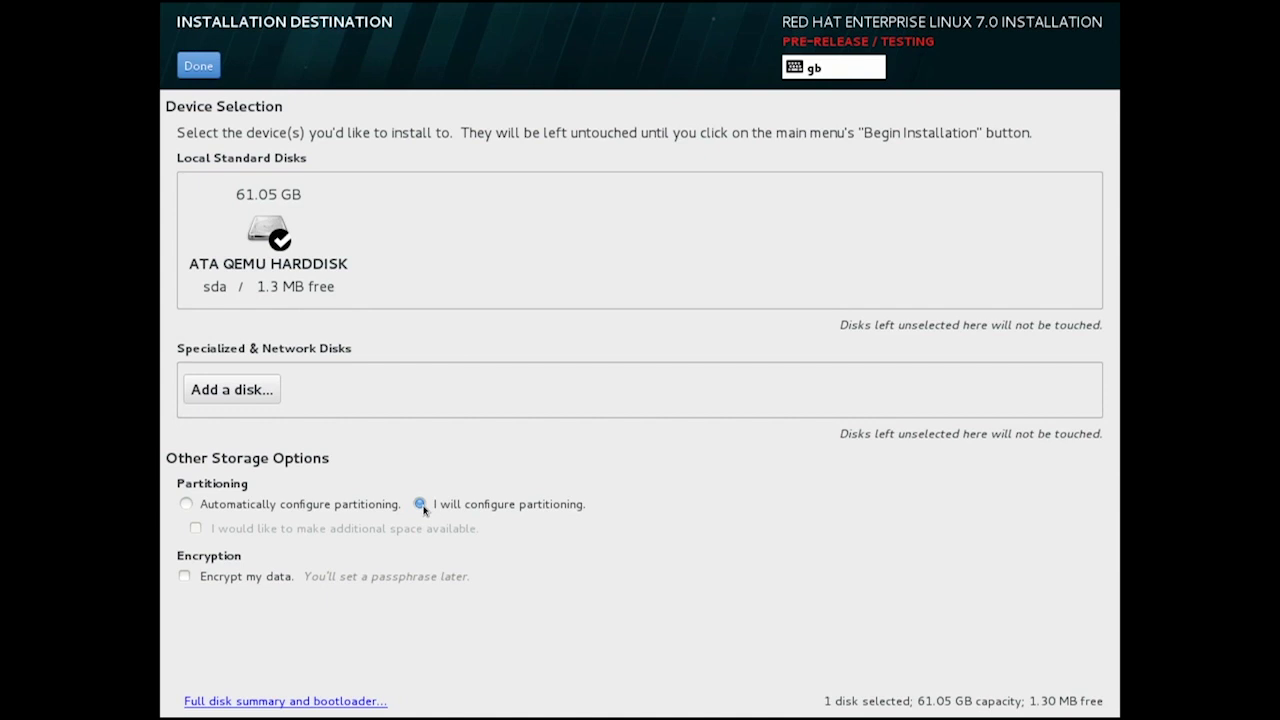
left_click(185, 577)
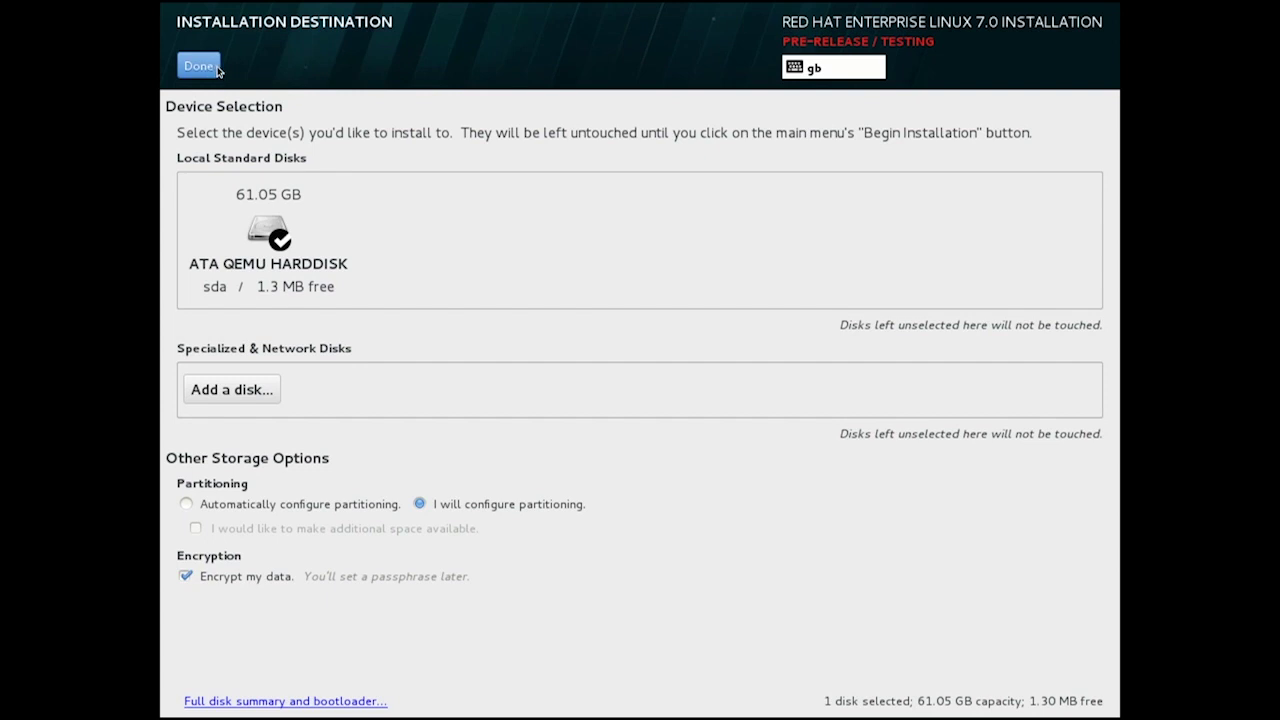
left_click(199, 66)
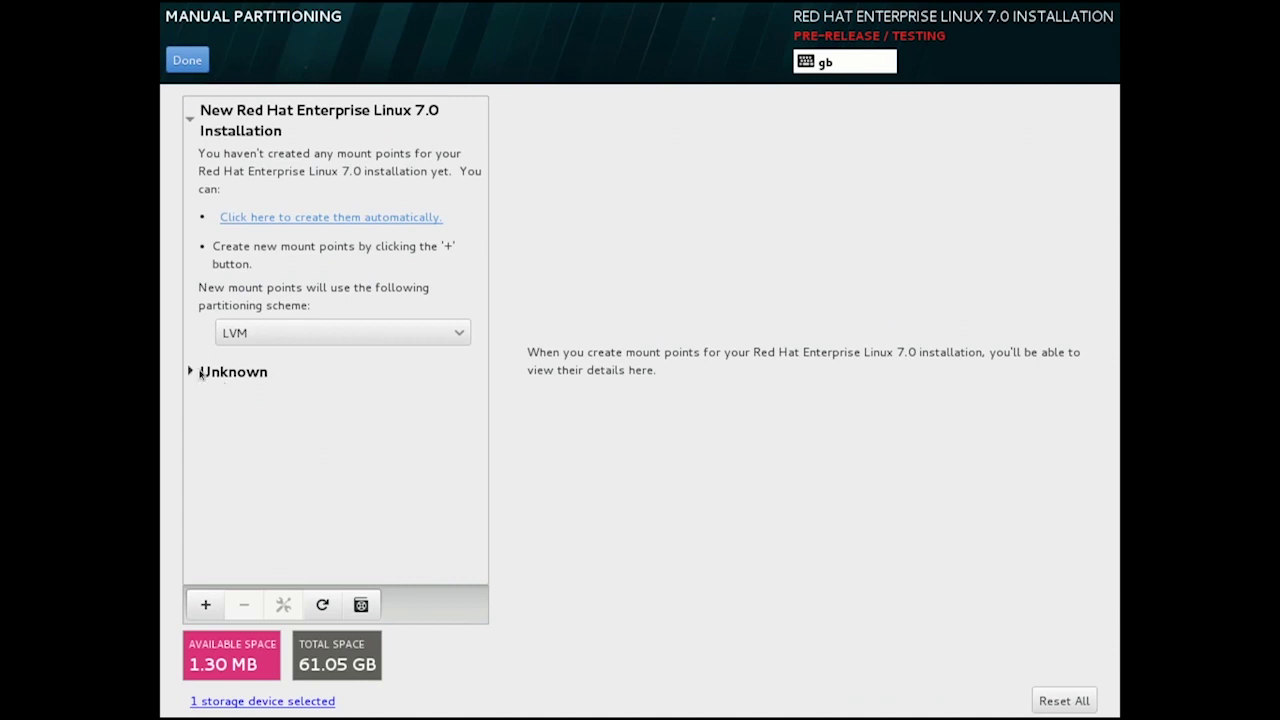
Delete the old Unknown installation's encrypted laptopvm-00 volume and all its filesystems.
left_click(213, 377)
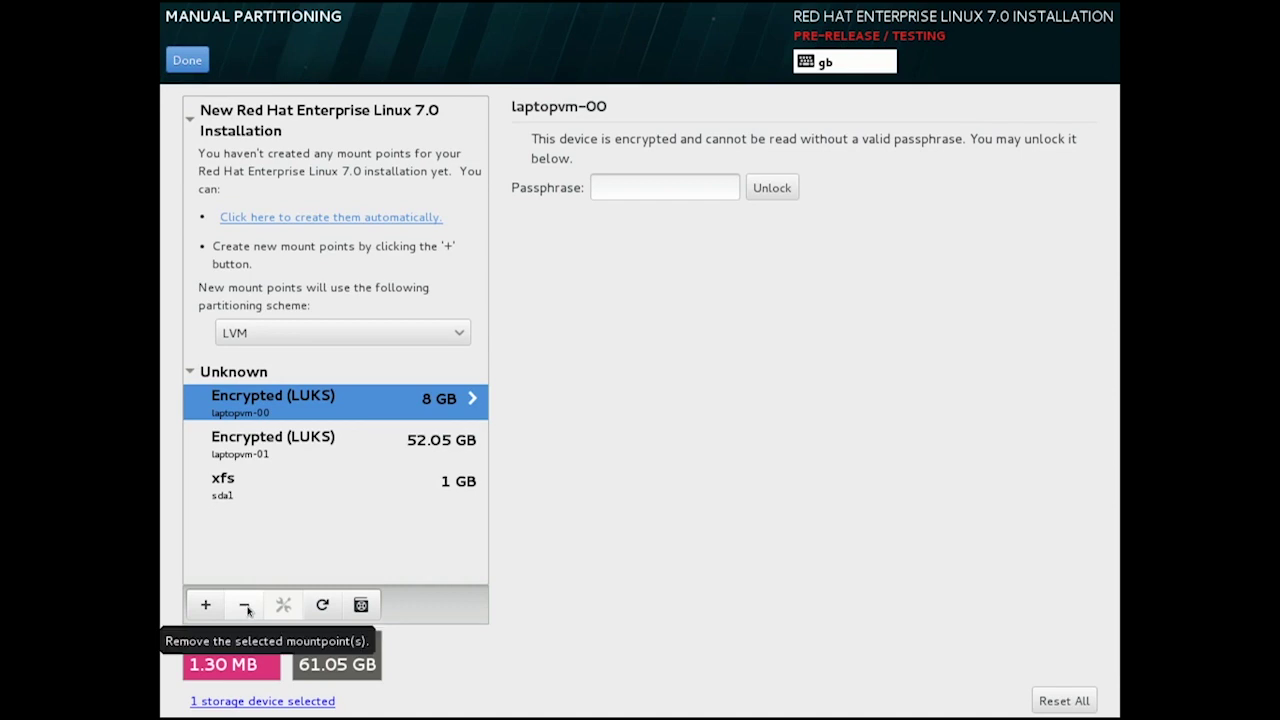
left_click(245, 606)
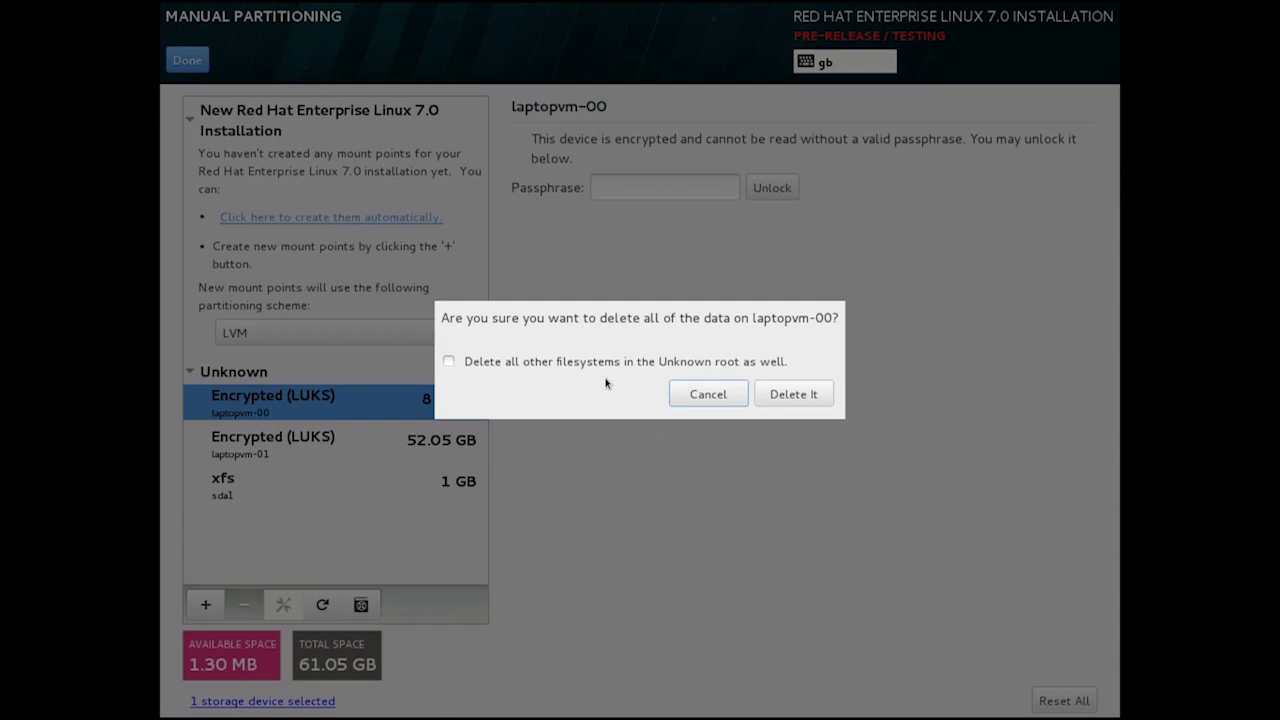
left_click(580, 367)
left_click(809, 400)
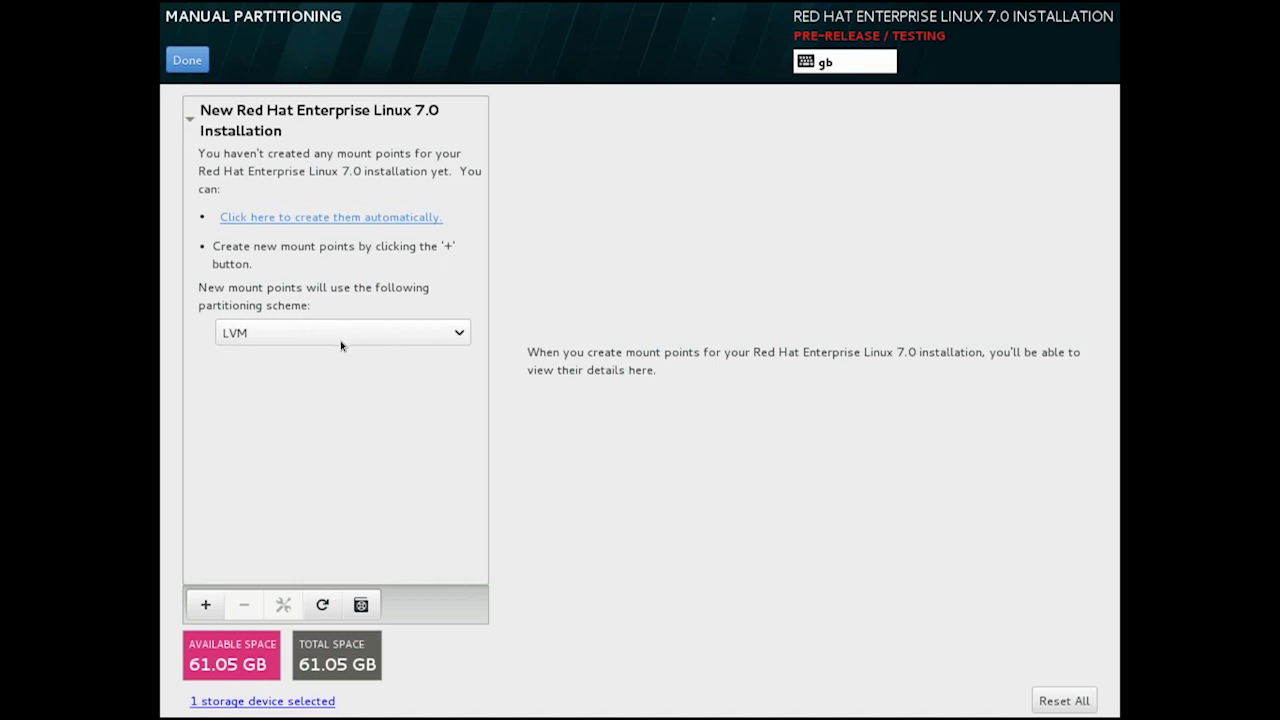
Add a 1000M /boot mount point and an 8GB swap mount point.
left_click(205, 605)
left_click(768, 356)
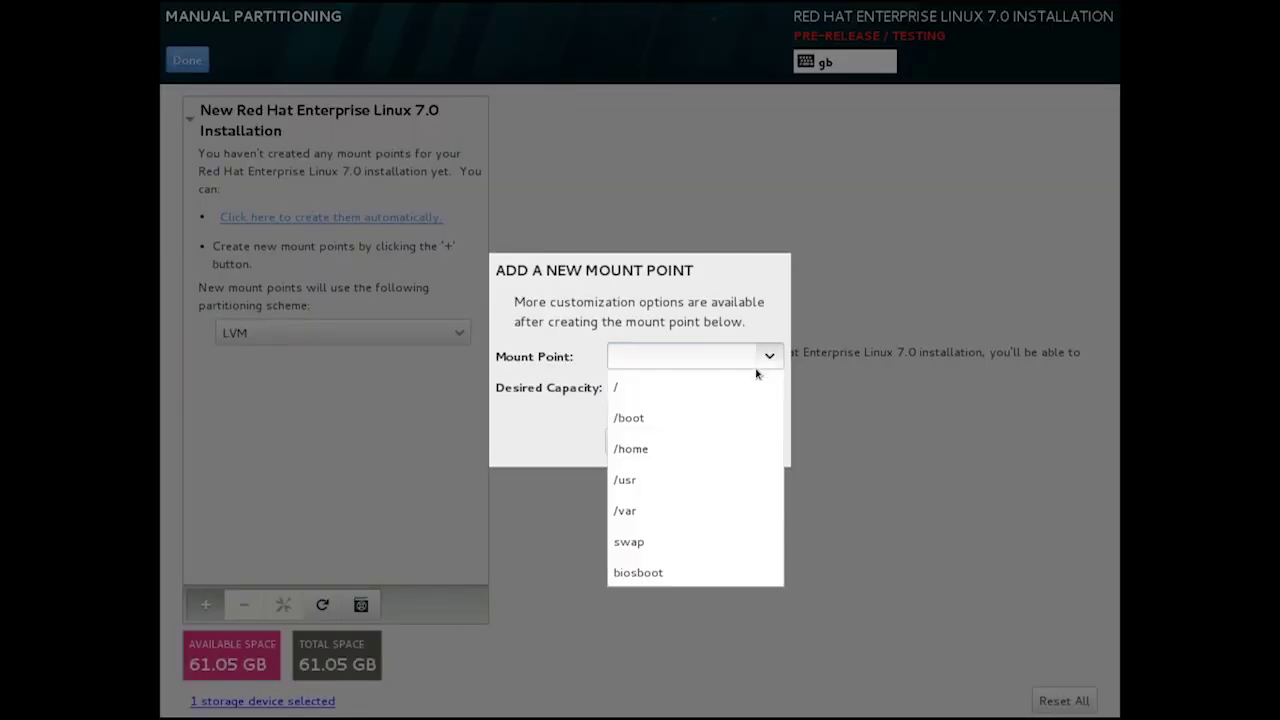
left_click(750, 418)
left_click(742, 384)
type("1000M")
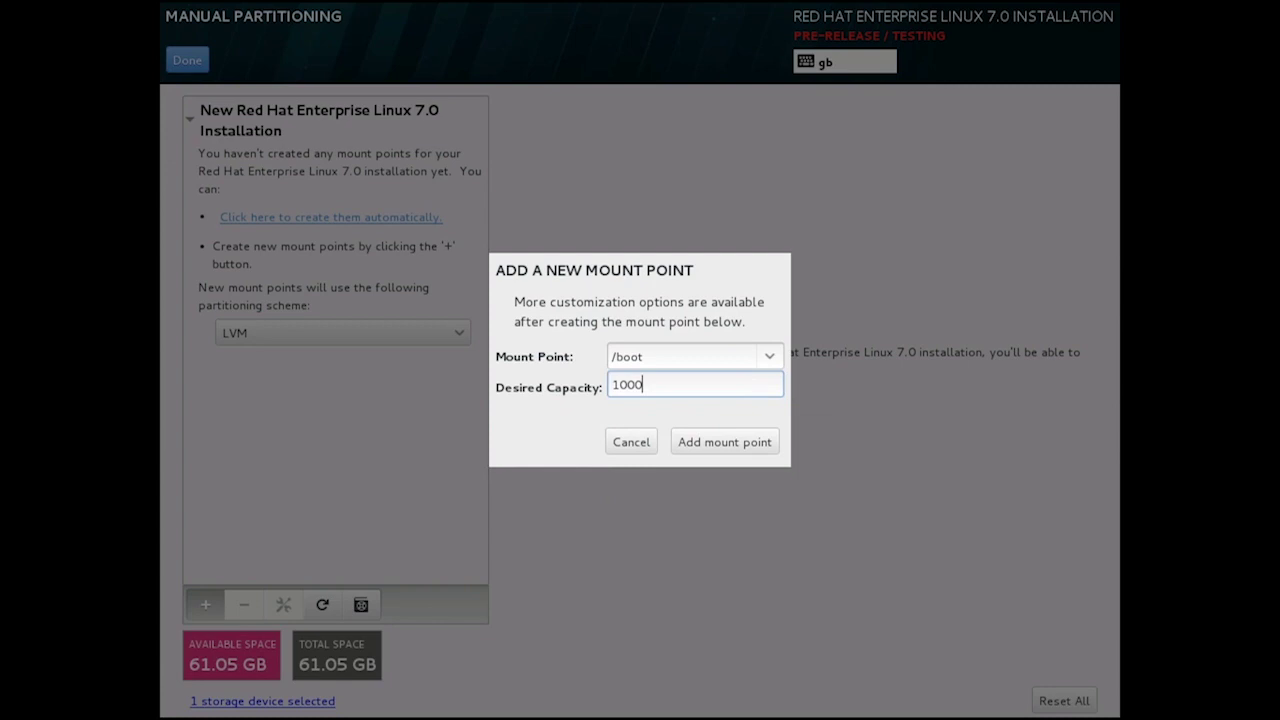
left_click(742, 446)
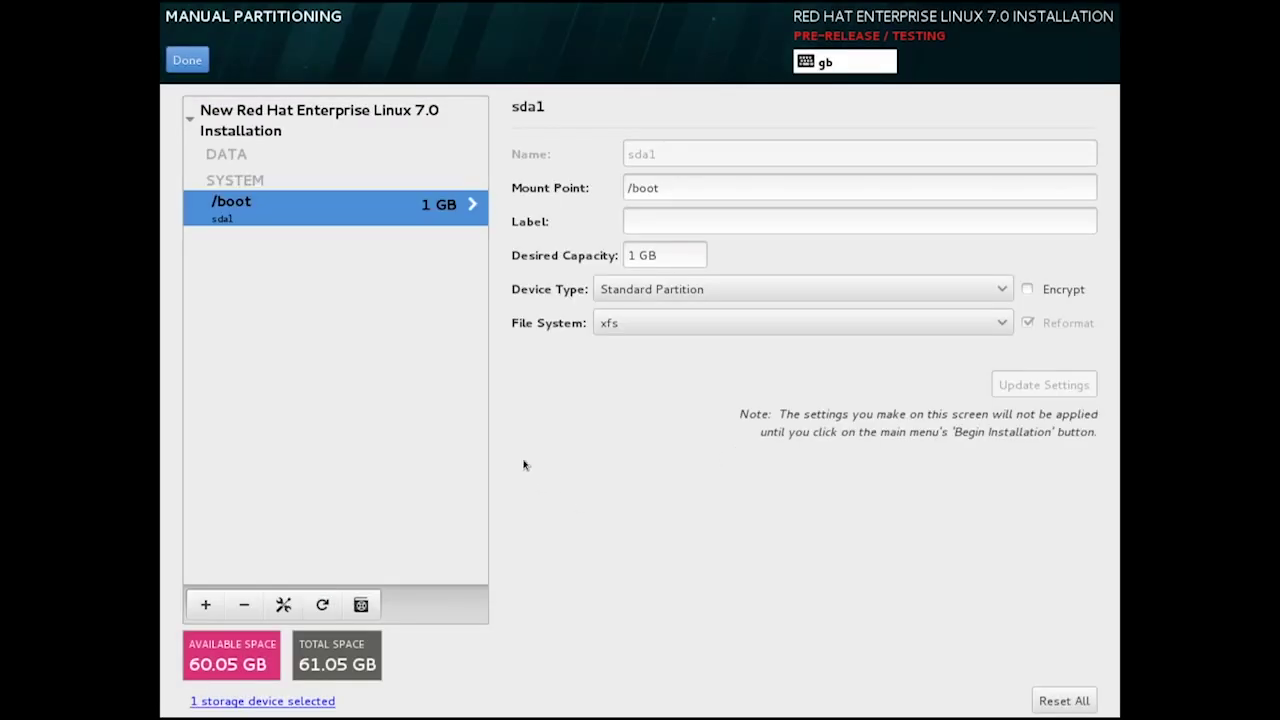
left_click(205, 604)
left_click(768, 356)
left_click(728, 508)
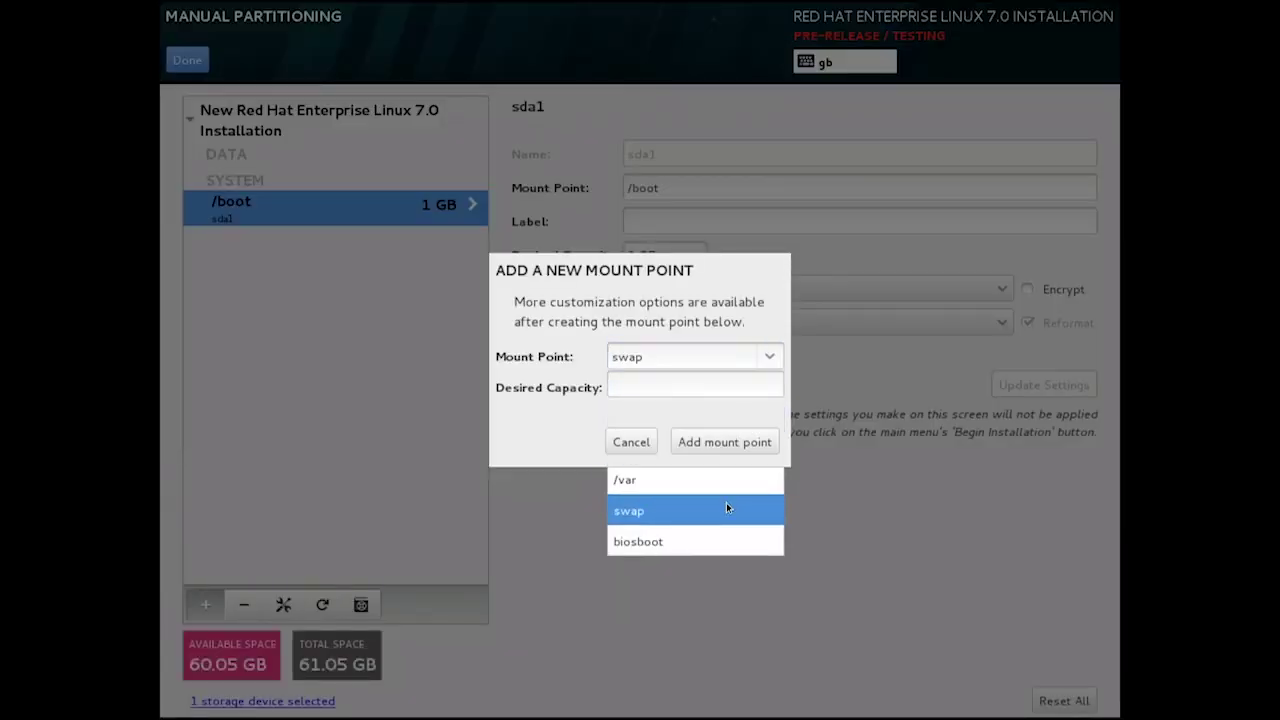
left_click(708, 387)
type("8GB")
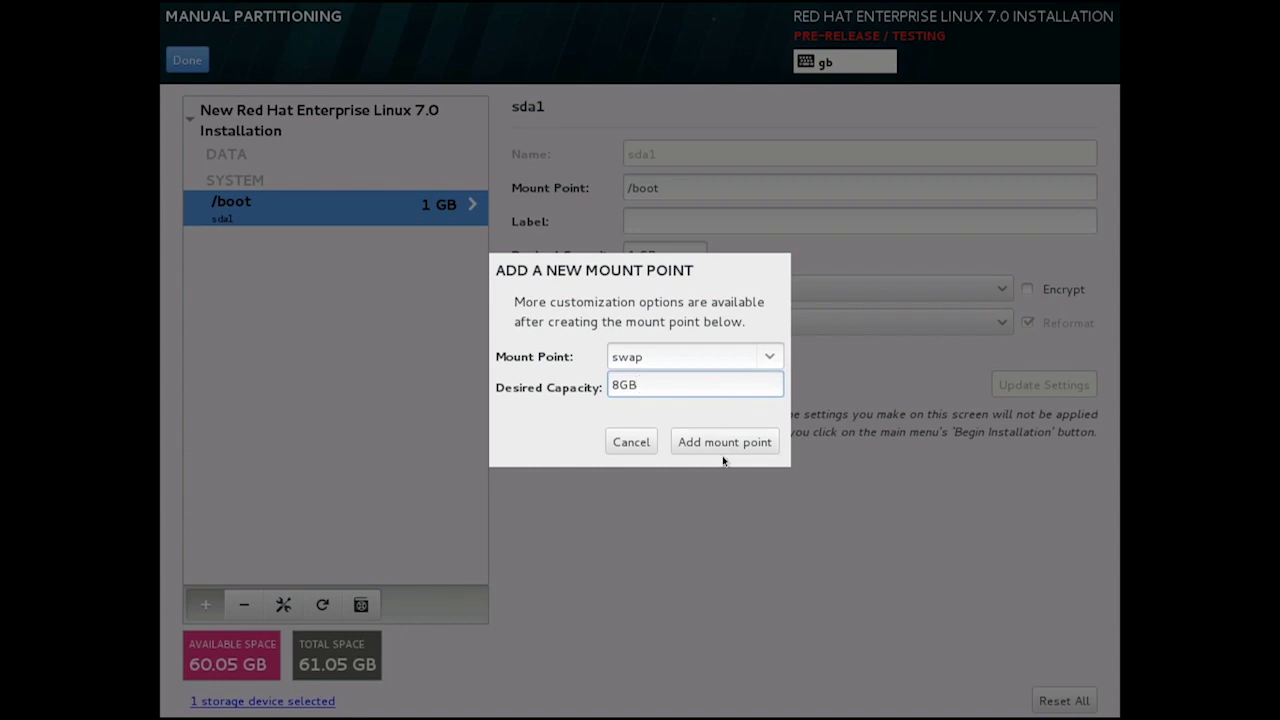
left_click(723, 453)
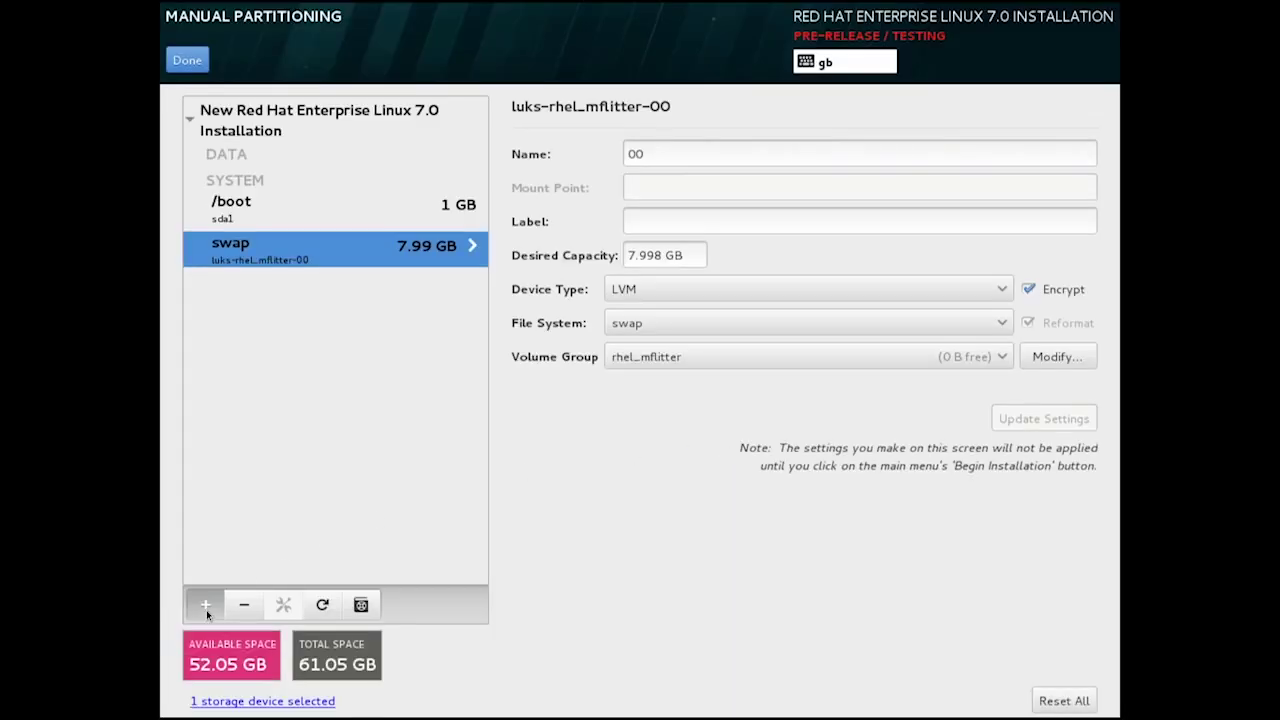
Add a / mount point from the remaining space, then remove it.
left_click(205, 605)
left_click(768, 356)
left_click(755, 384)
left_click(758, 446)
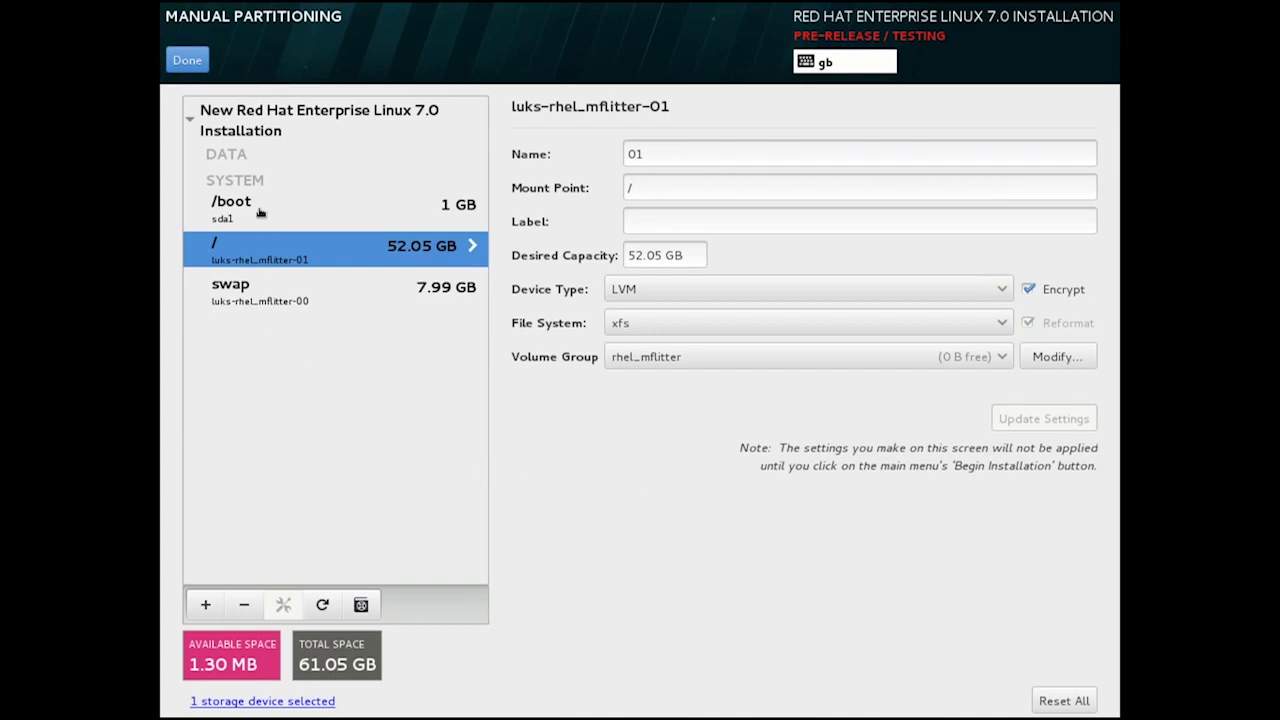
left_click(244, 605)
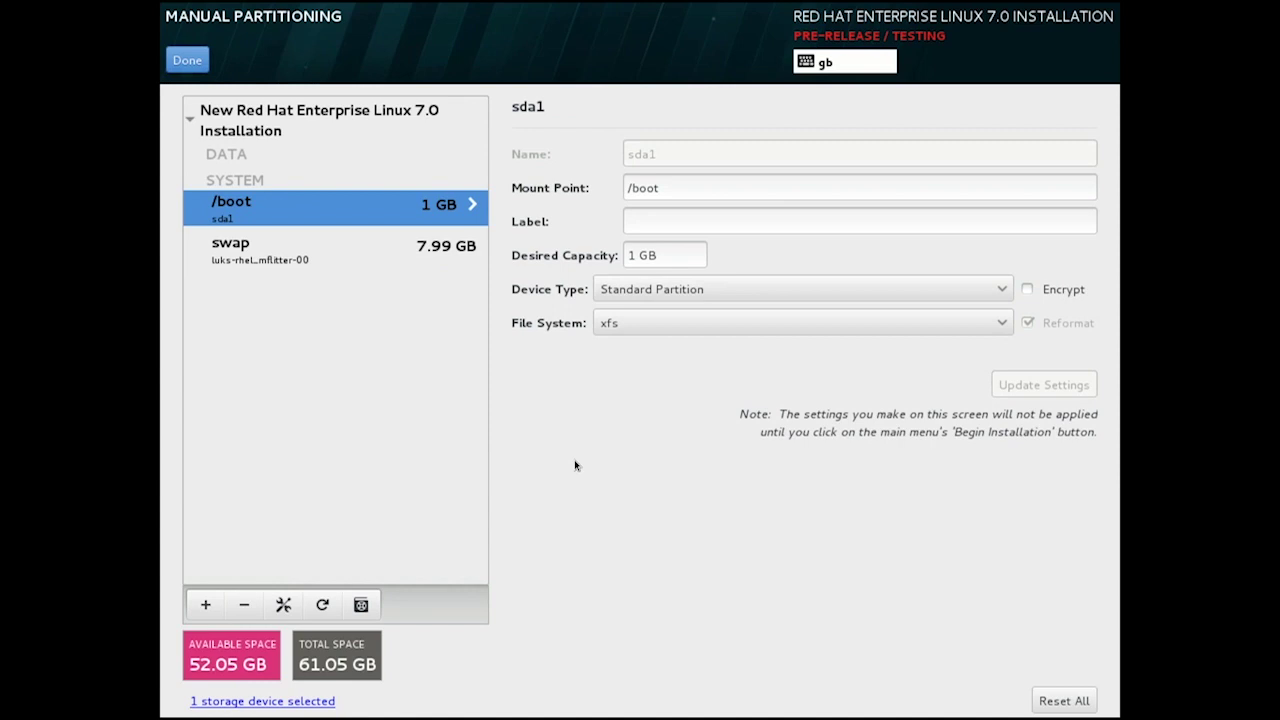
Remove the /boot and swap partitions, let mount points be created automatically, and finish.
left_click(244, 605)
left_click(244, 605)
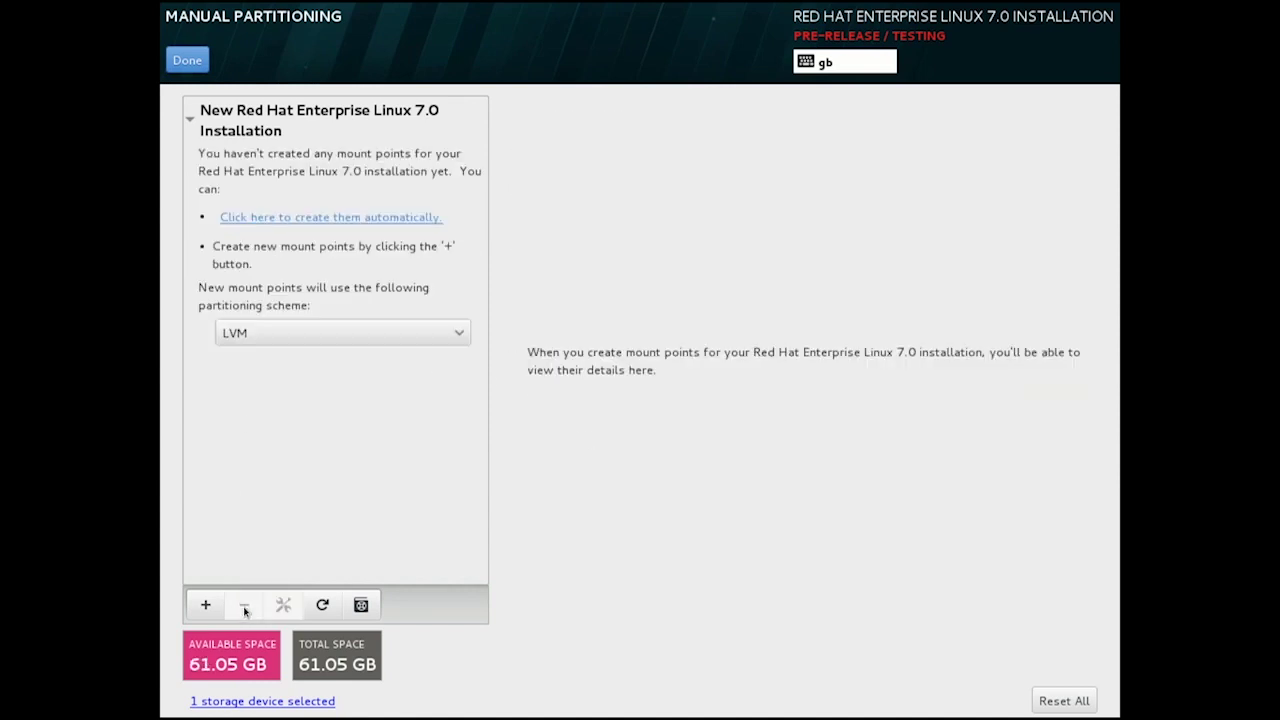
left_click(336, 222)
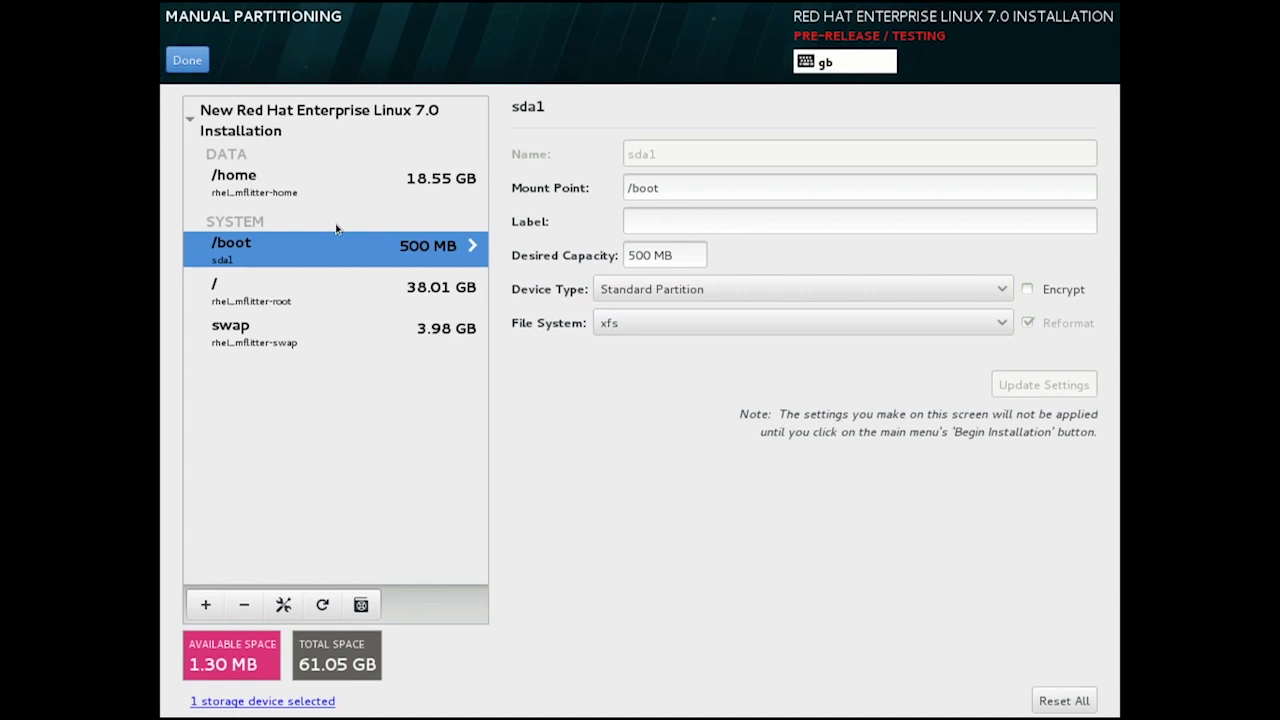
left_click(201, 60)
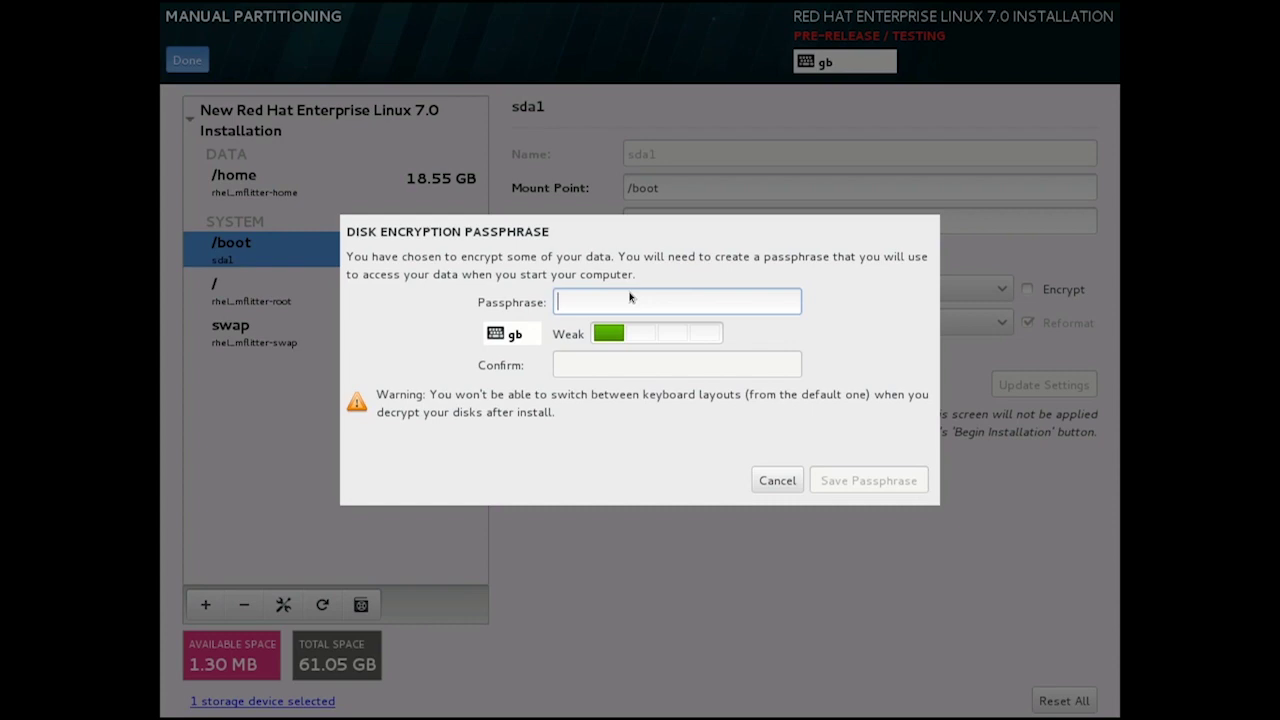
Enter and confirm the disk encryption passphrase, then save it.
type("•••••••••••")
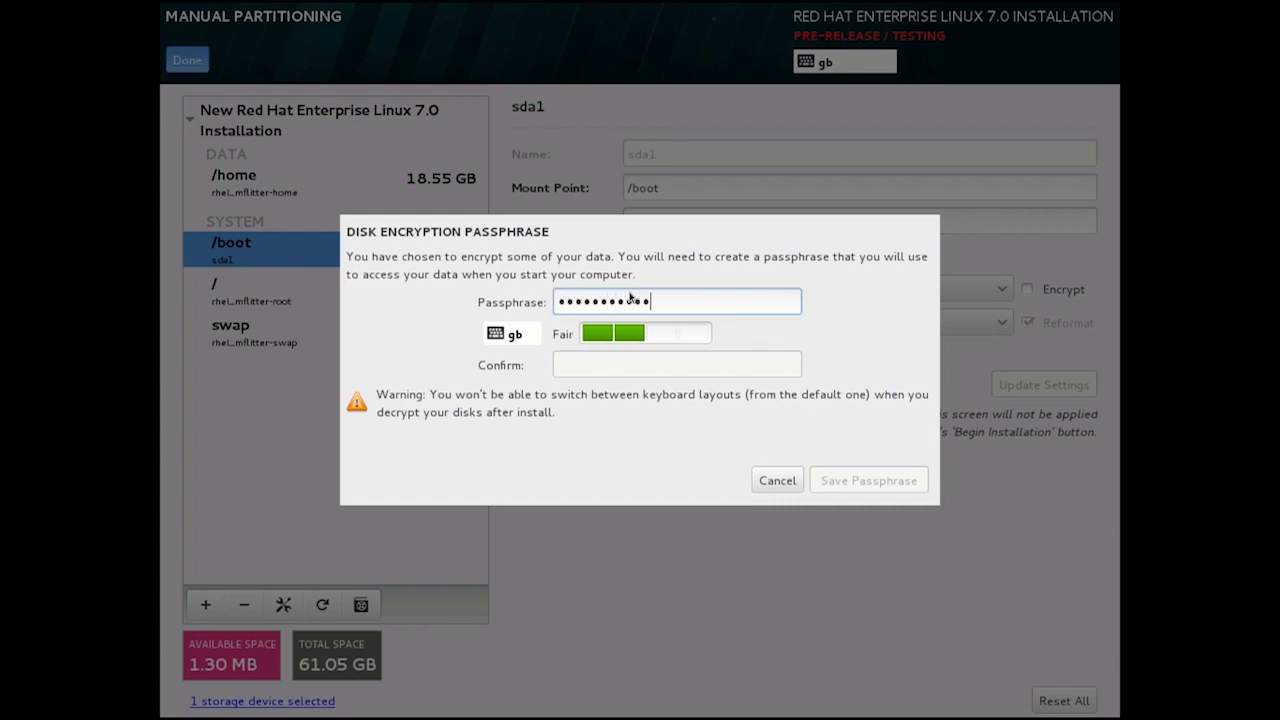
key("Tab")
type("•")
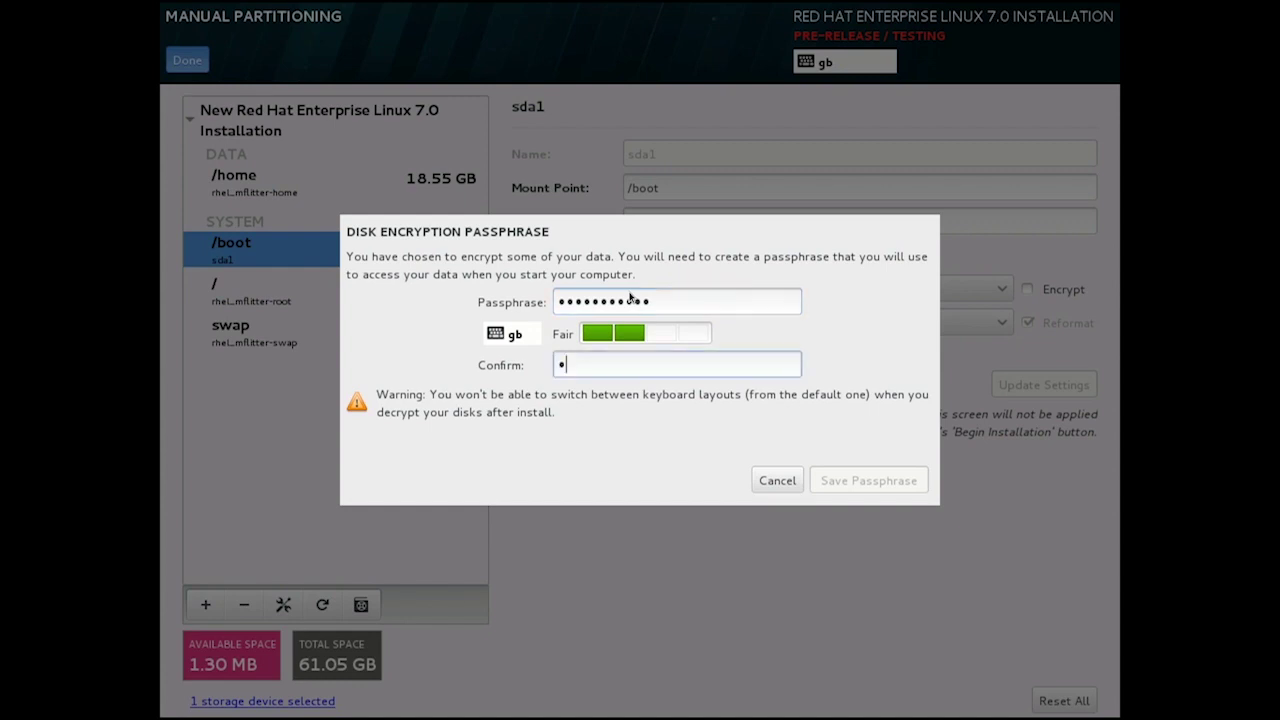
type("••••••••••")
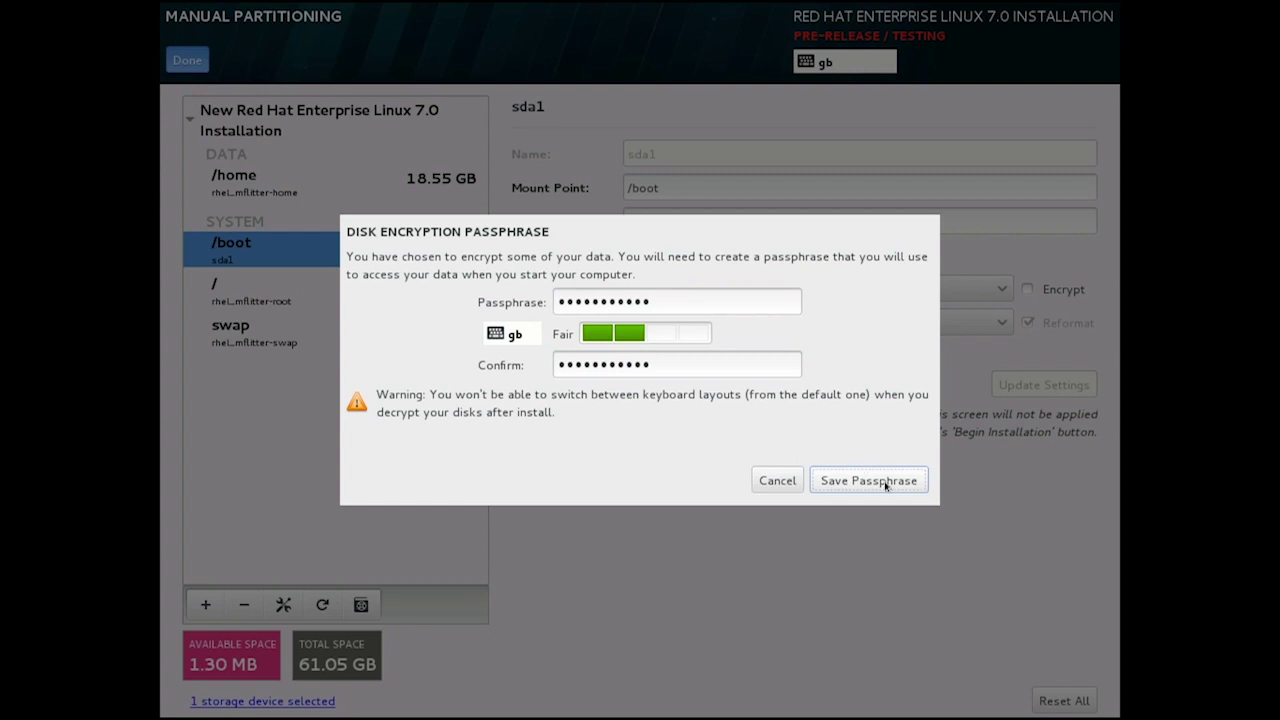
left_click(868, 481)
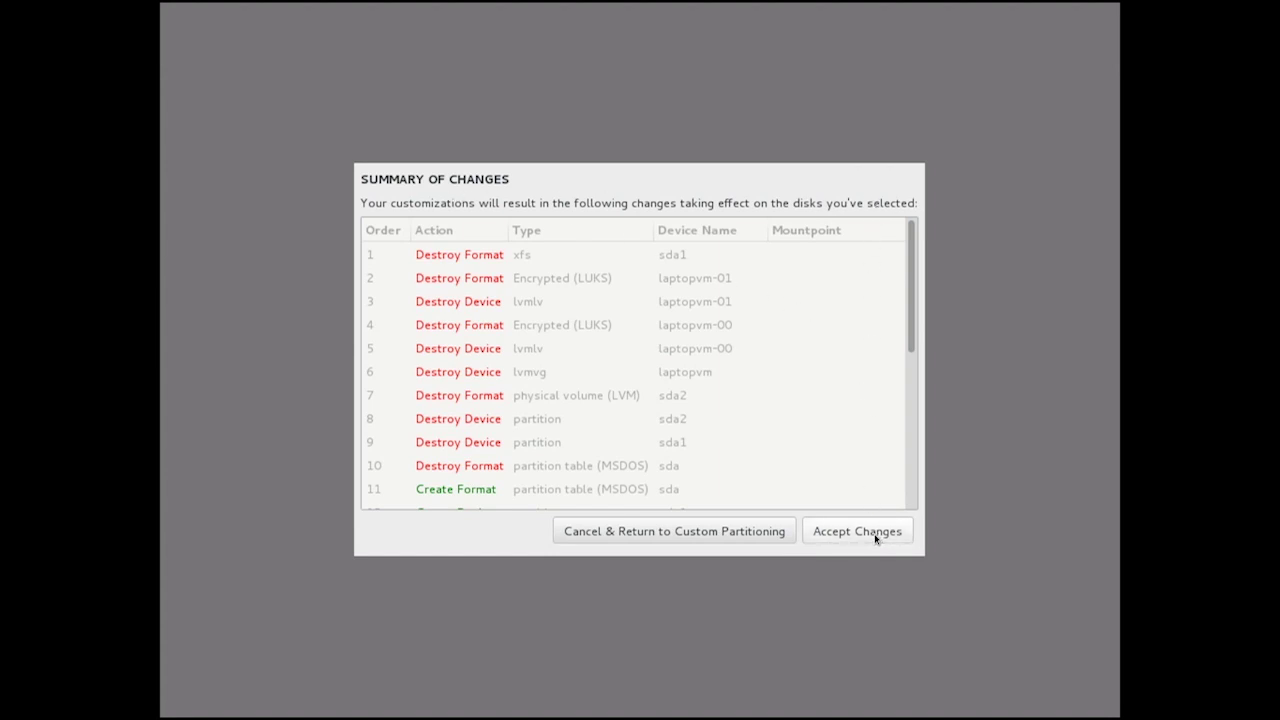
Review the 24 pending disk actions in the Summary of Changes list, through the /home and / xfs entries.
scroll(548, 260, "down", 1)
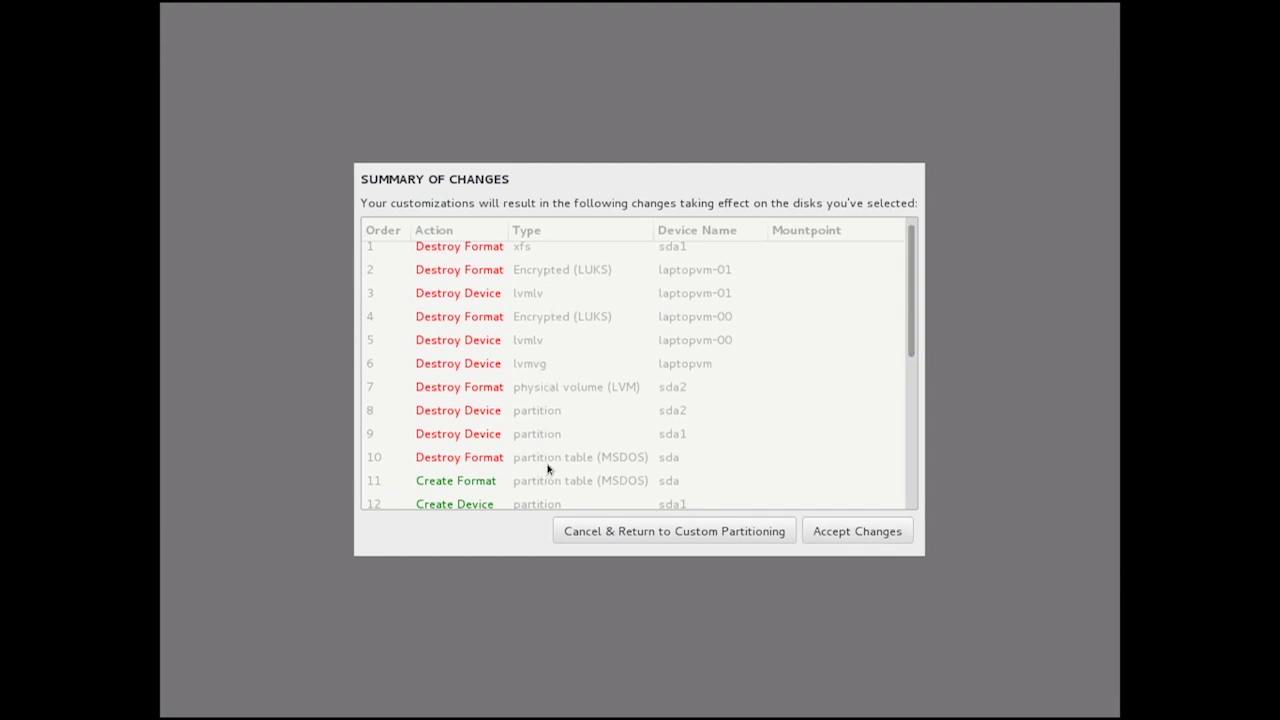
left_click_drag(912, 300, 903, 397)
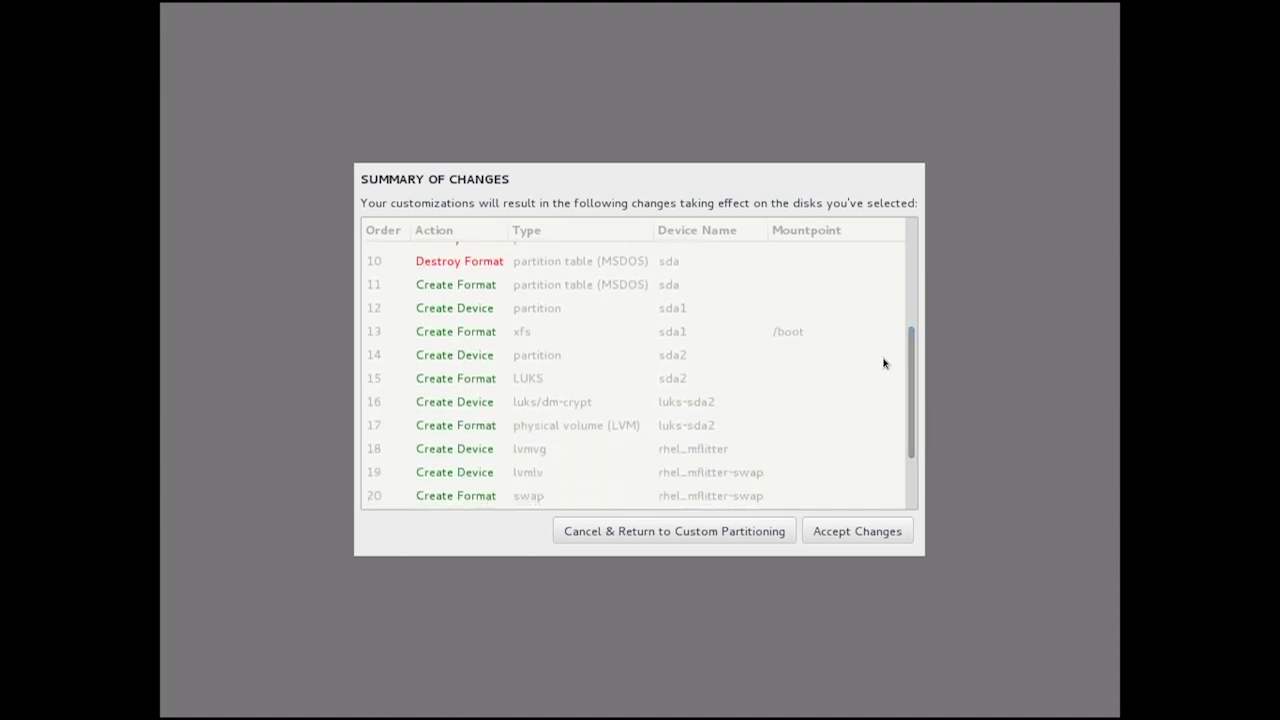
left_click_drag(912, 349, 894, 434)
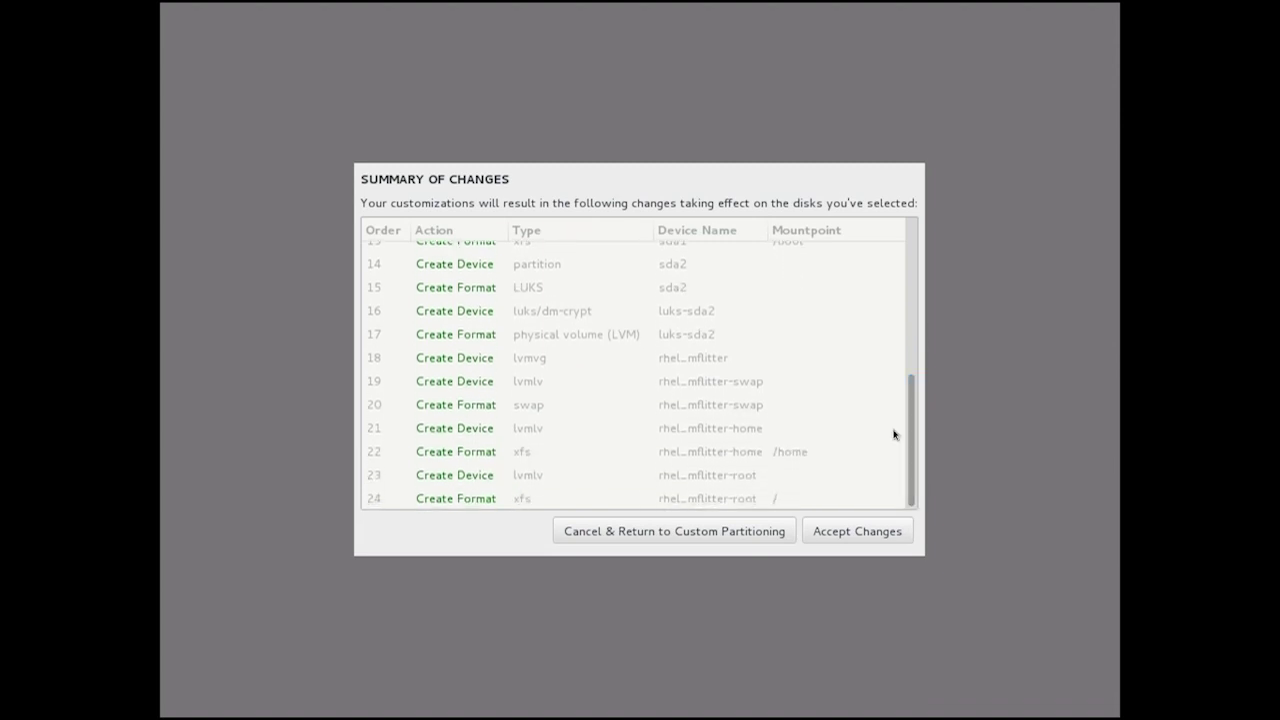
Accept the listed disk changes and begin installing Red Hat Enterprise Linux 7.0.
left_click(860, 532)
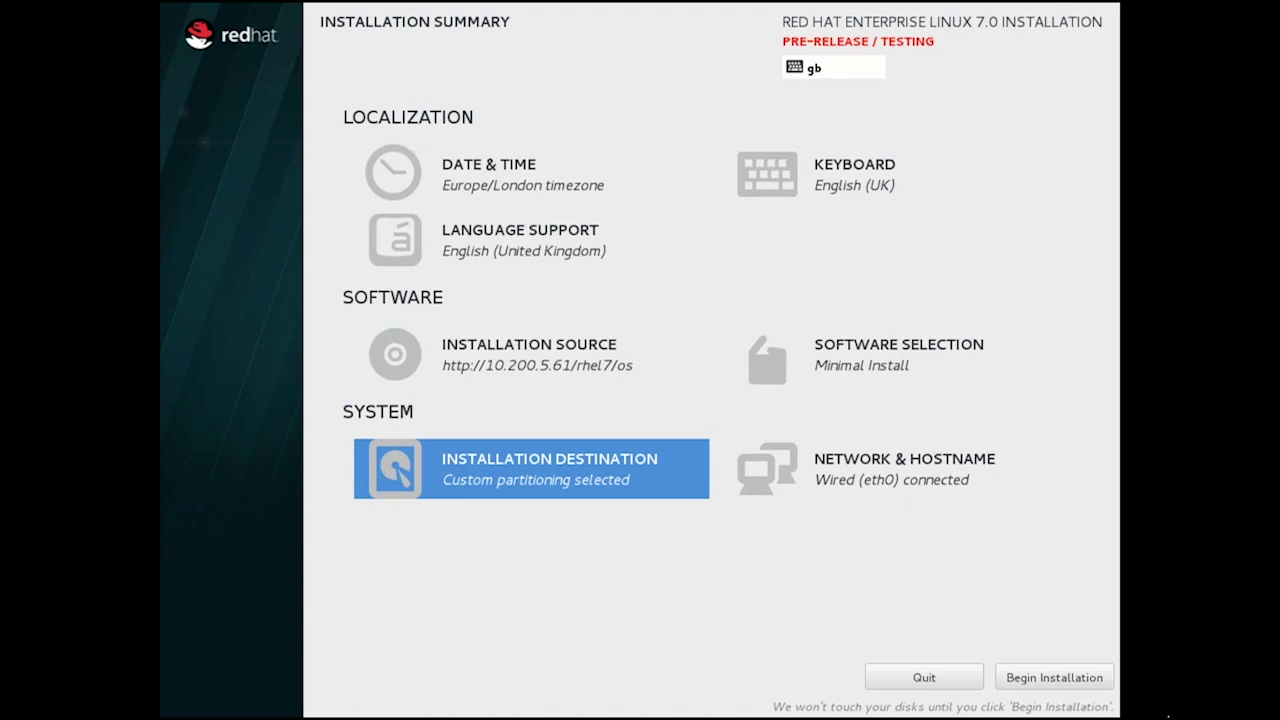
left_click(1056, 678)
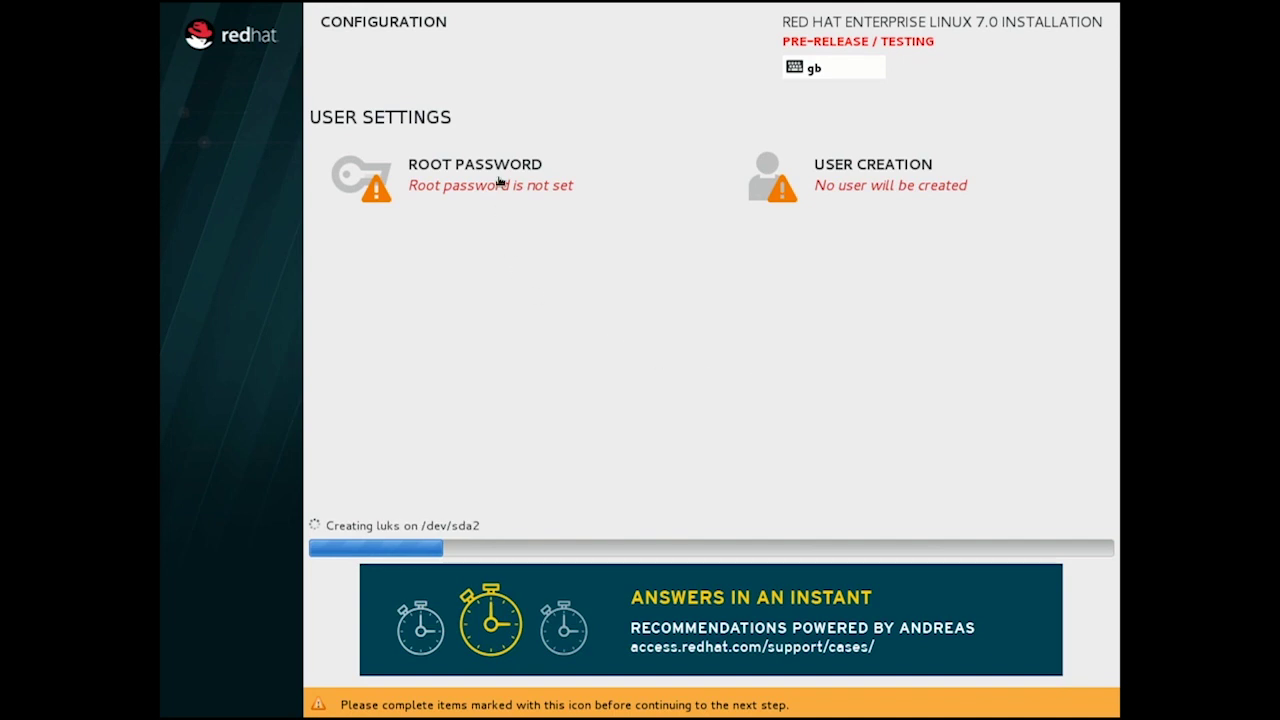
Set the root password and confirm it while installation continues.
left_click(499, 181)
type("r")
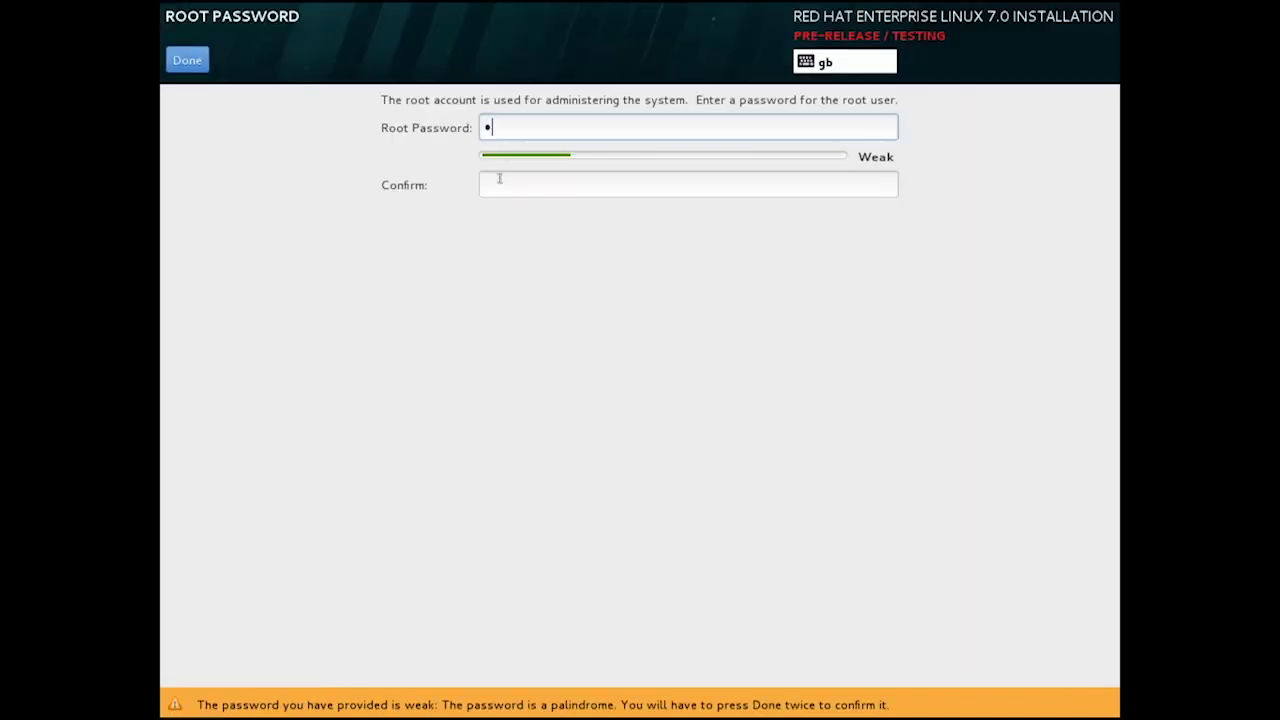
type("edhat12345")
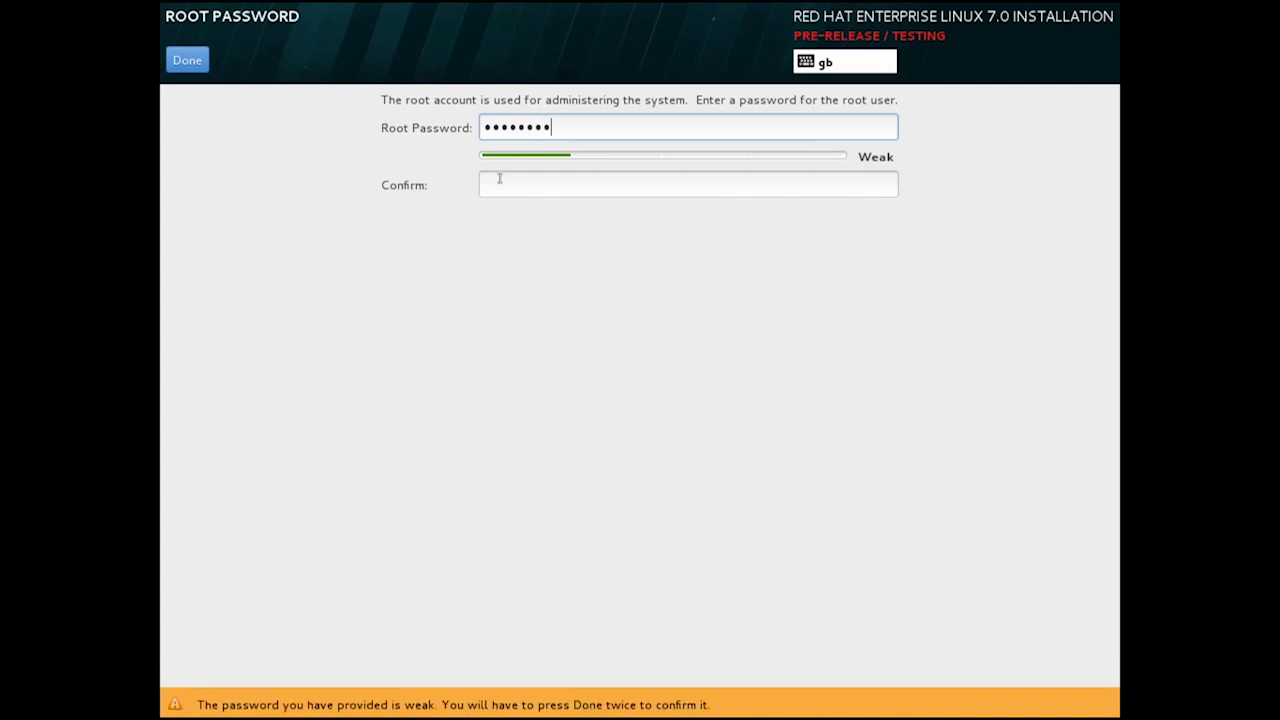
key("Tab")
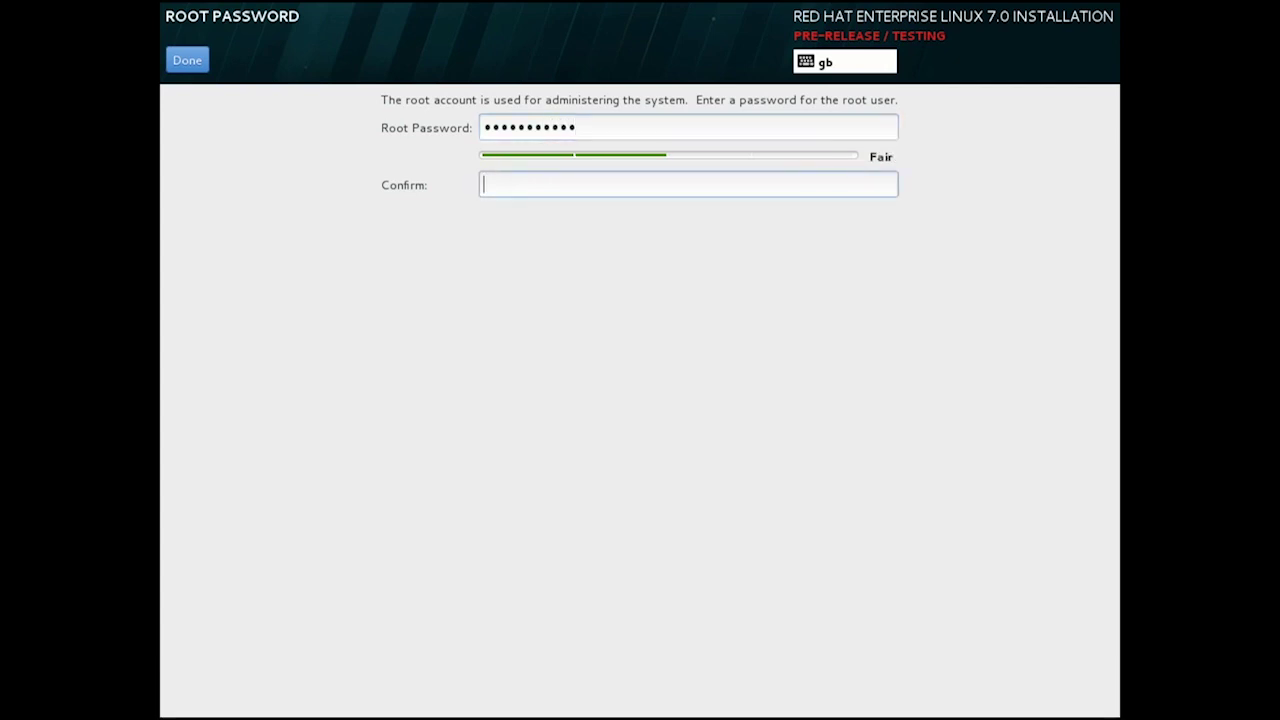
type("redhat12345")
left_click(195, 62)
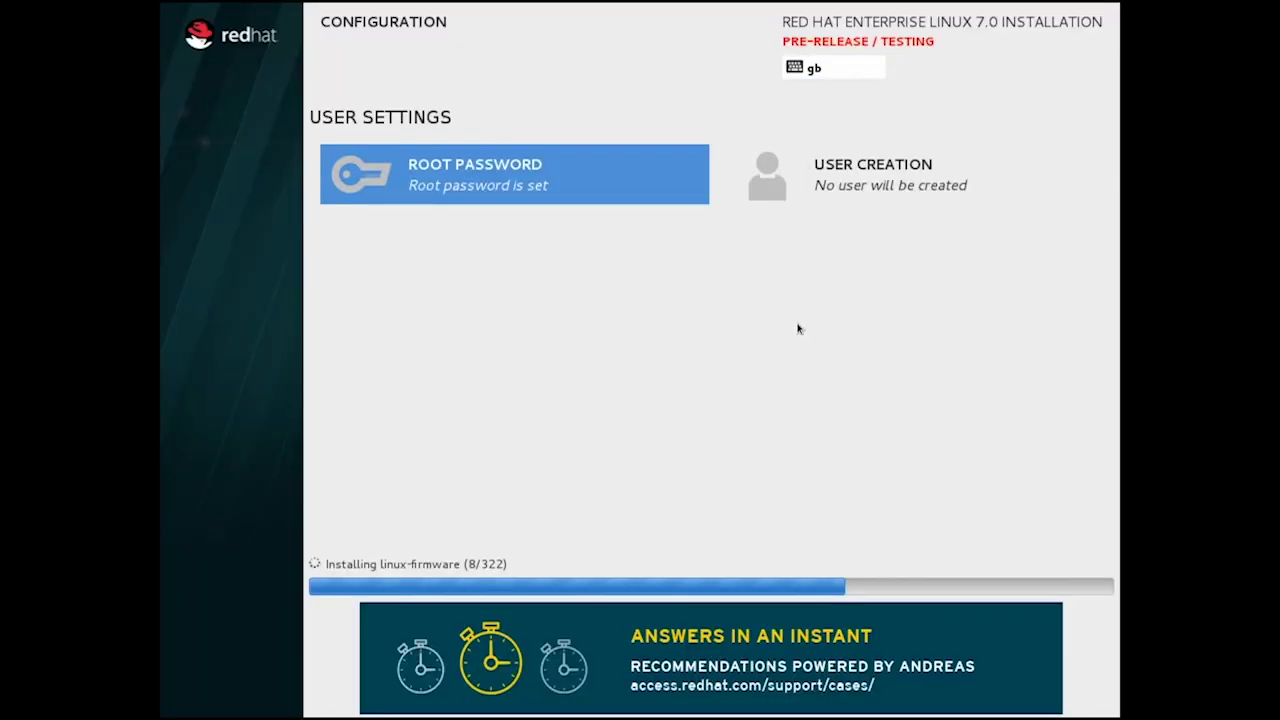
Create an administrator user with the user's full name and a confirmed account password.
left_click(843, 190)
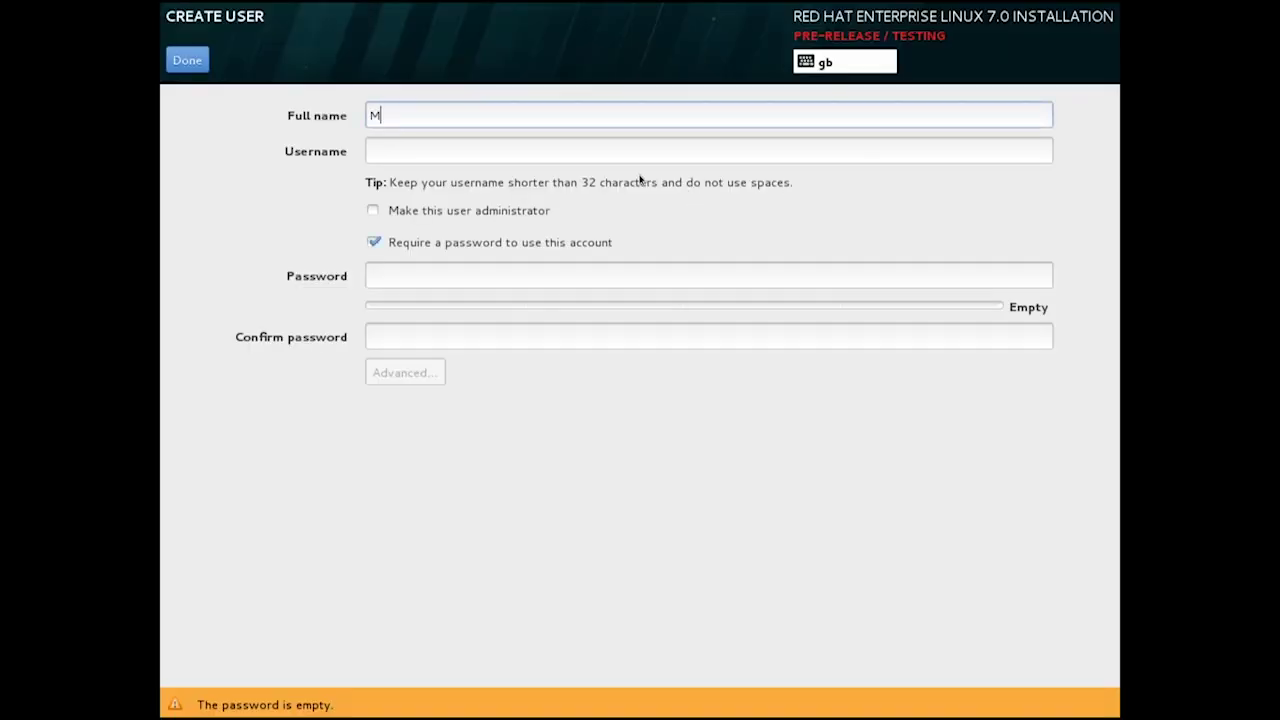
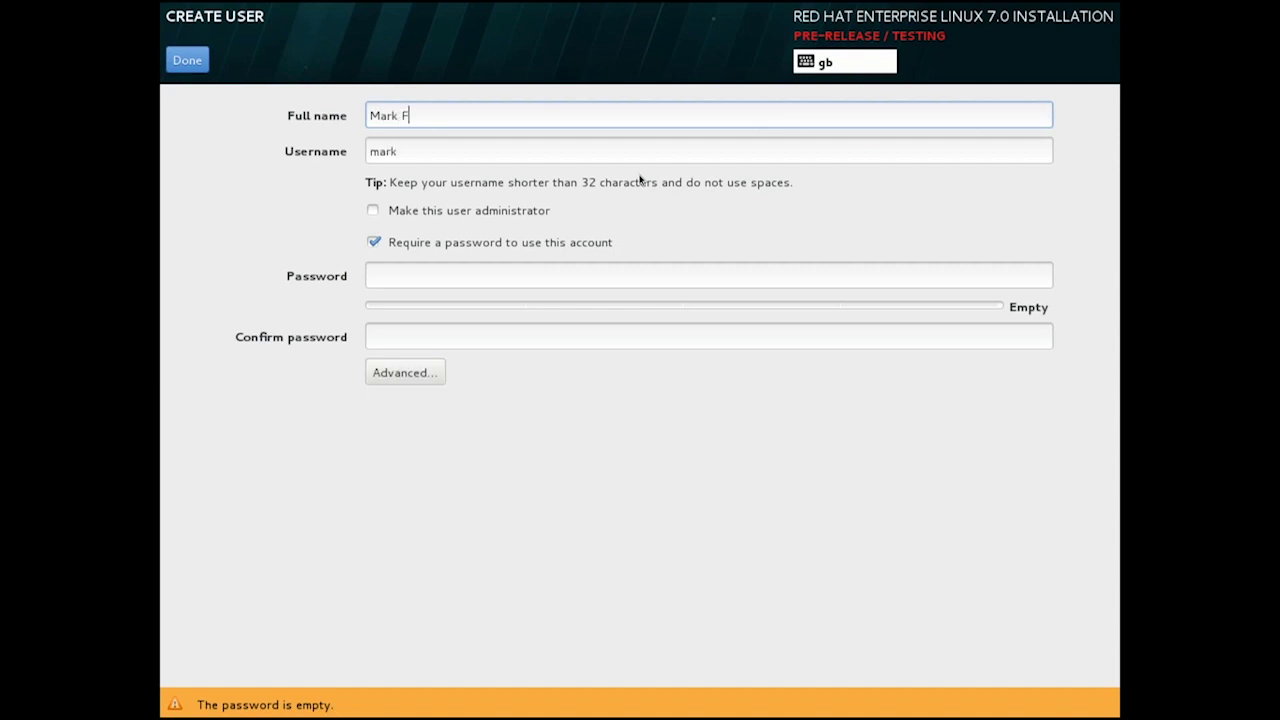
left_click(539, 213)
key("Tab")
key("Tab")
type("password")
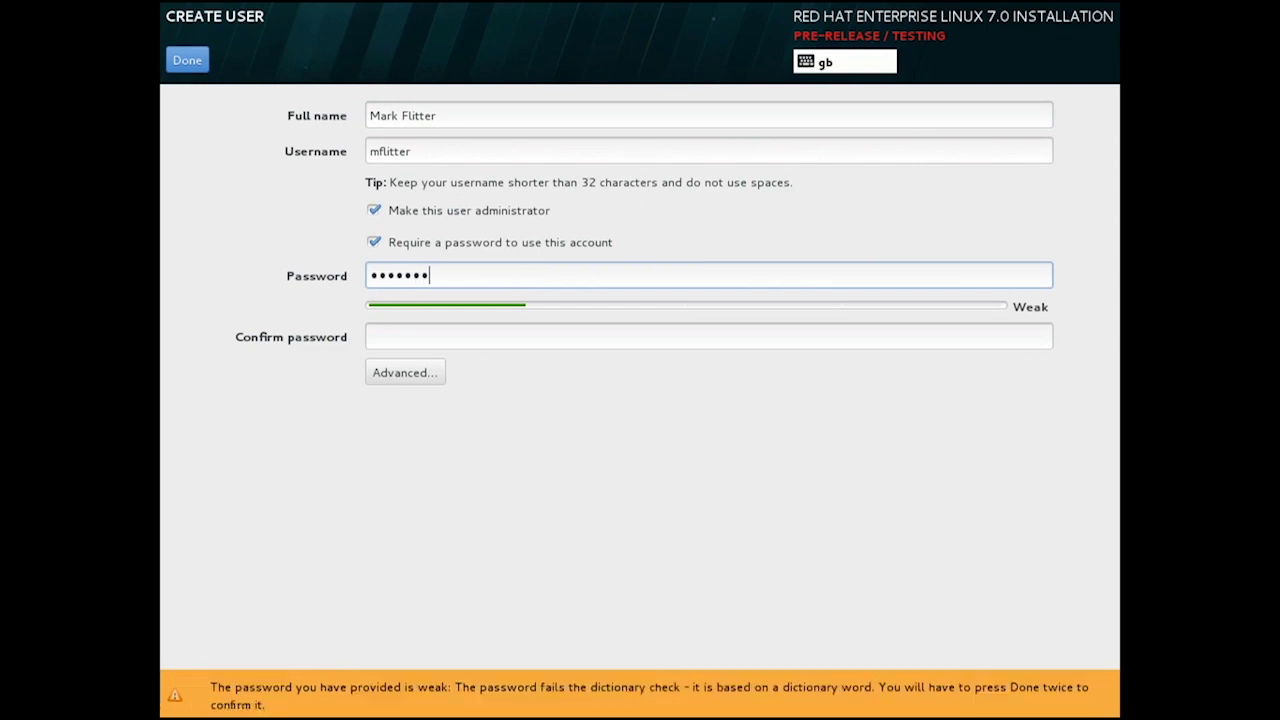
type("123")
key("Tab")
type("pass")
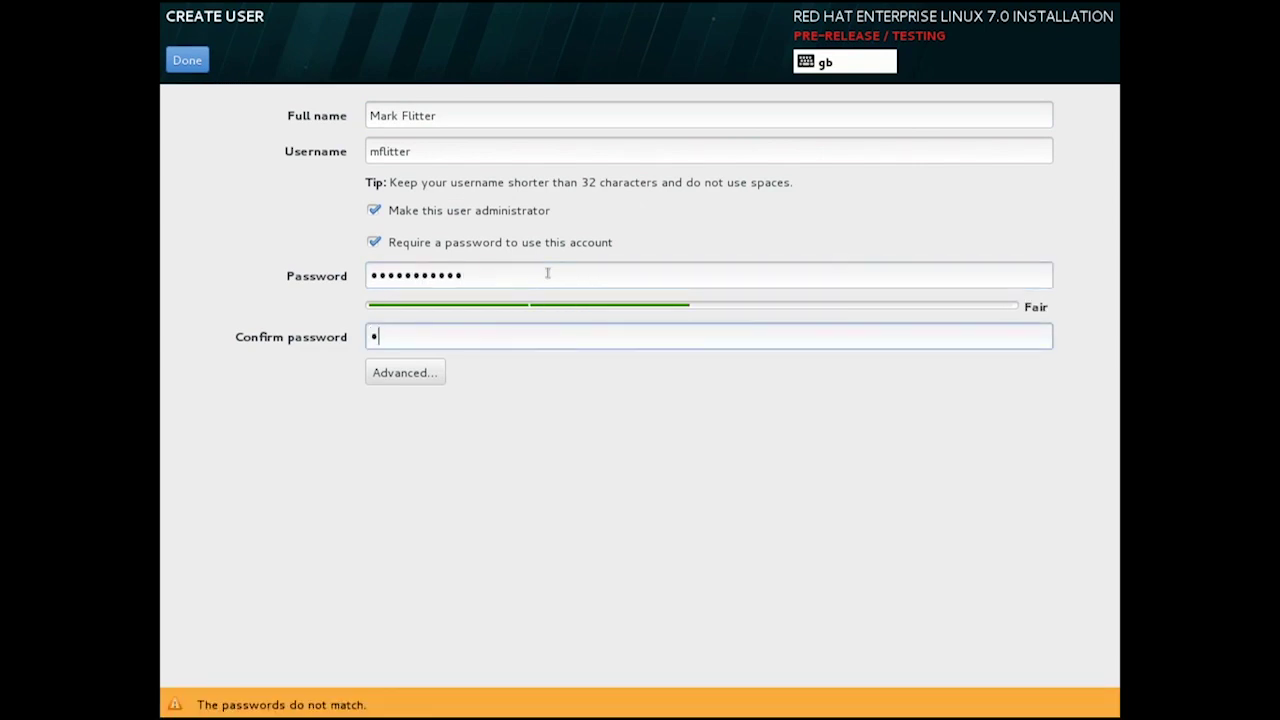
type("word123")
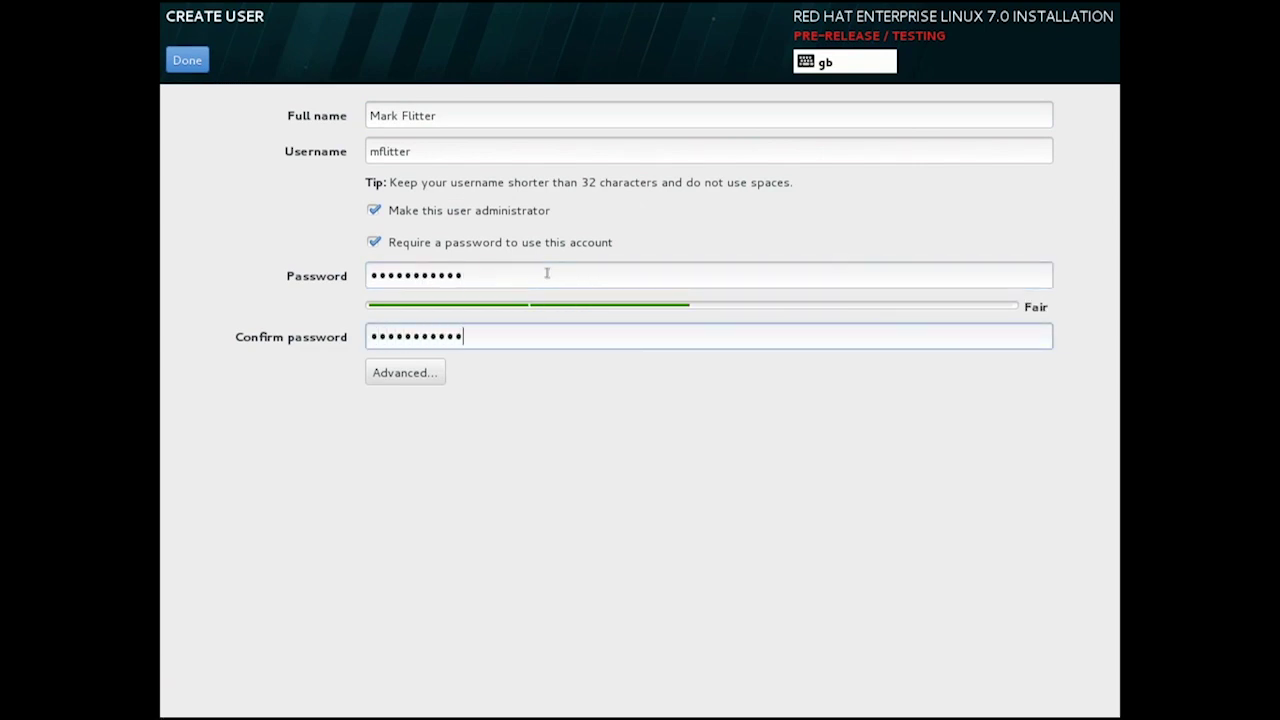
Save the user's advanced account settings unchanged and finish the user account.
left_click(406, 376)
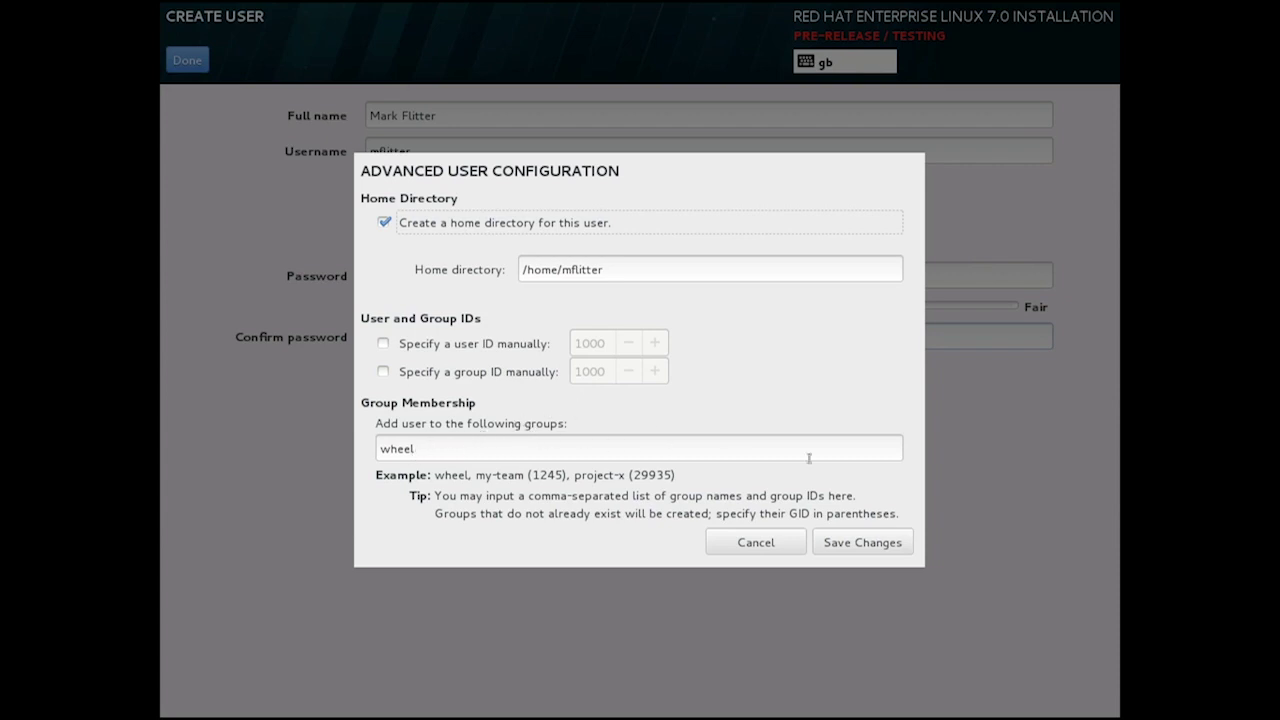
left_click(882, 548)
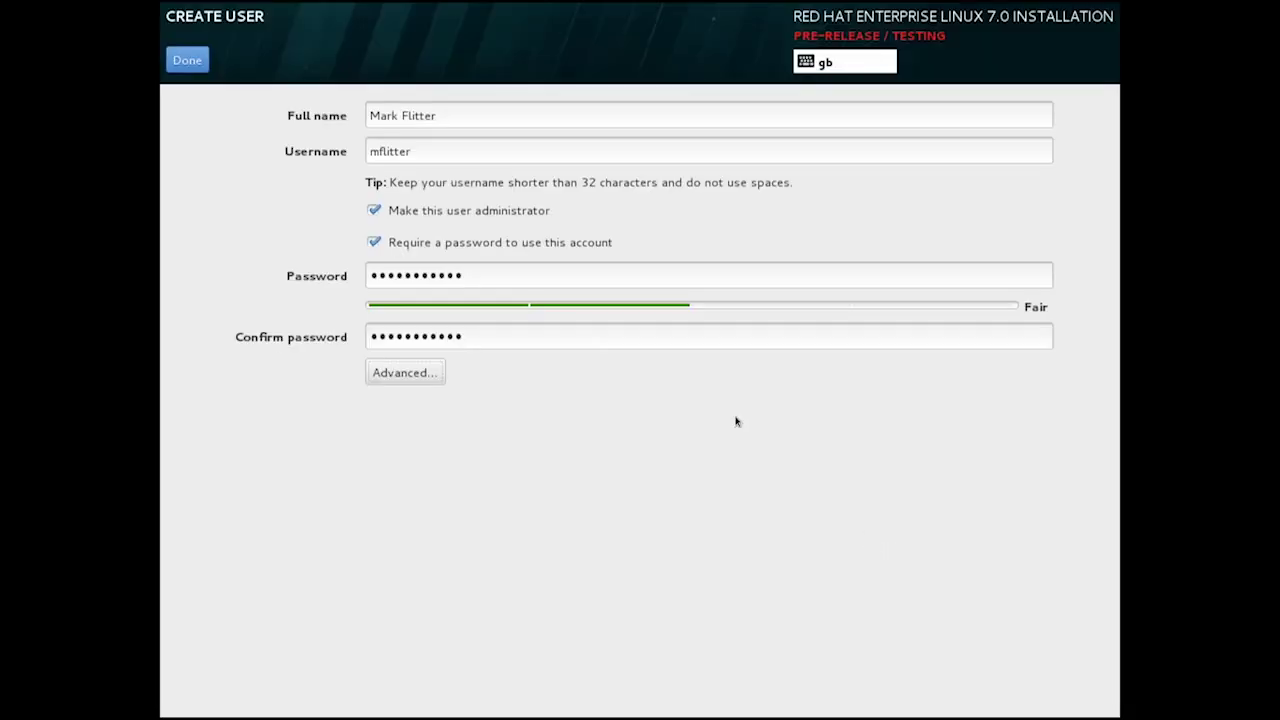
left_click(195, 64)
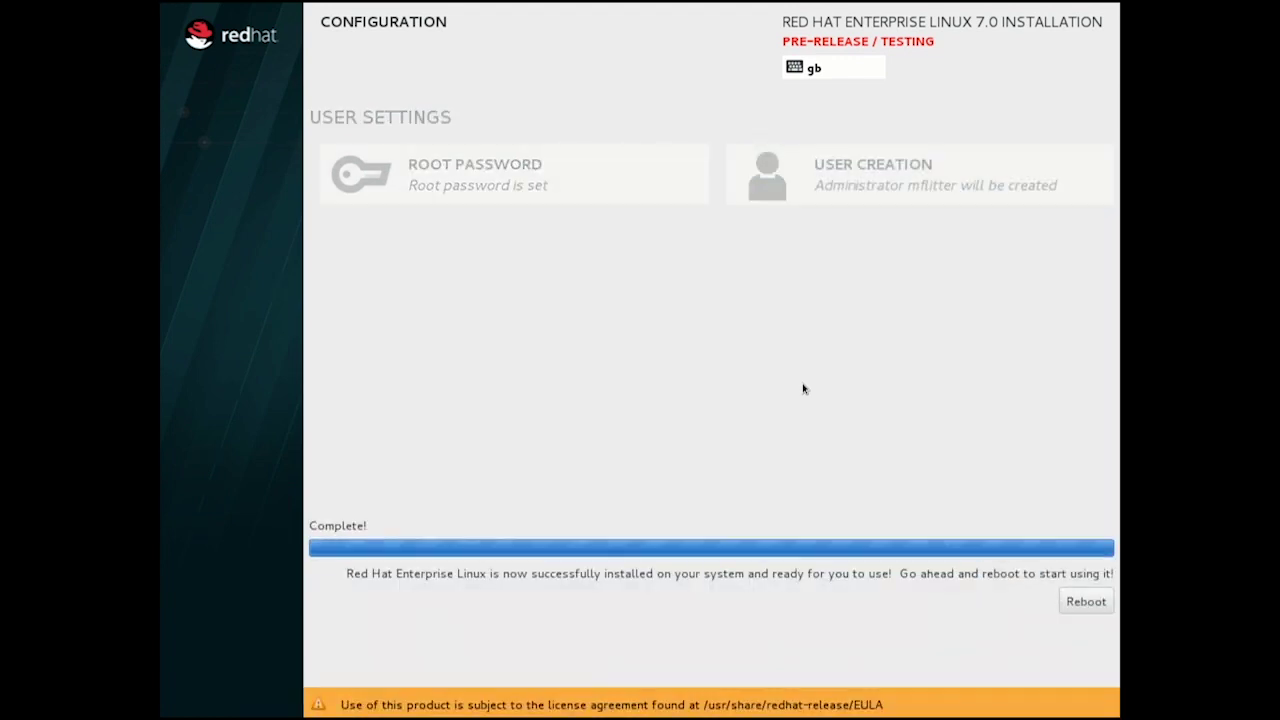
Reboot into the newly installed Red Hat Enterprise Linux 7.0 system.
left_click(1084, 603)
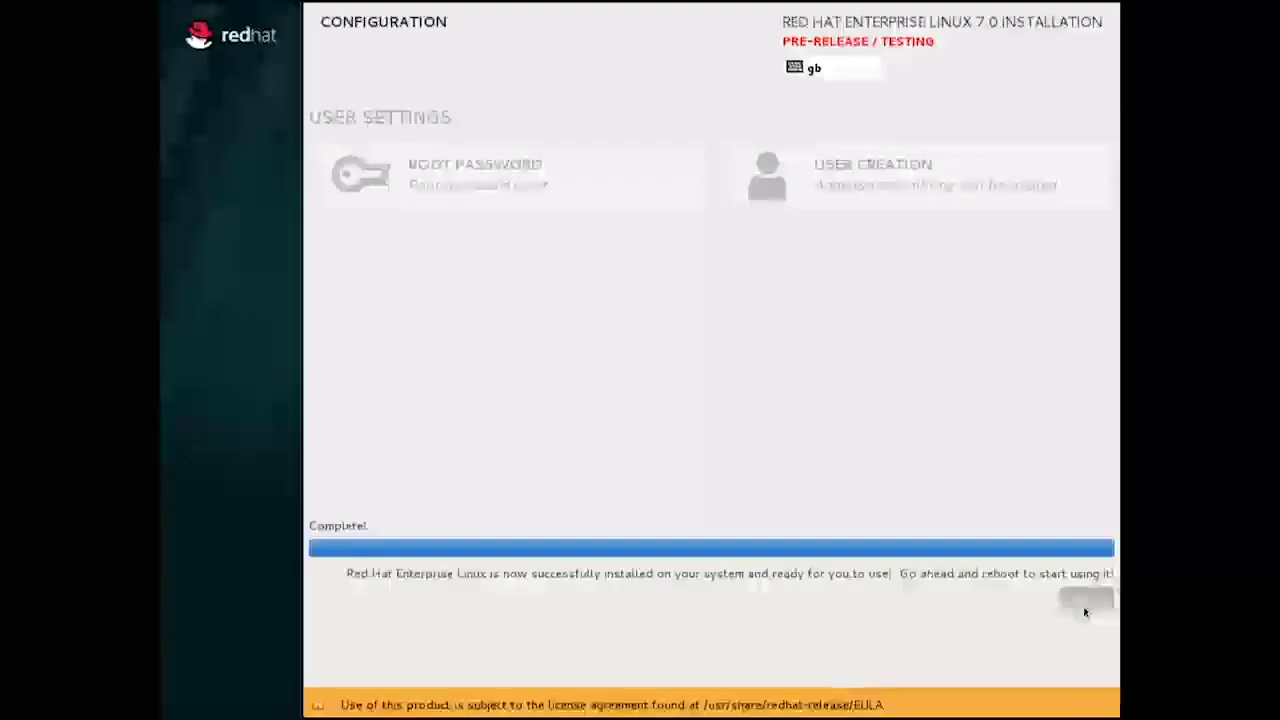